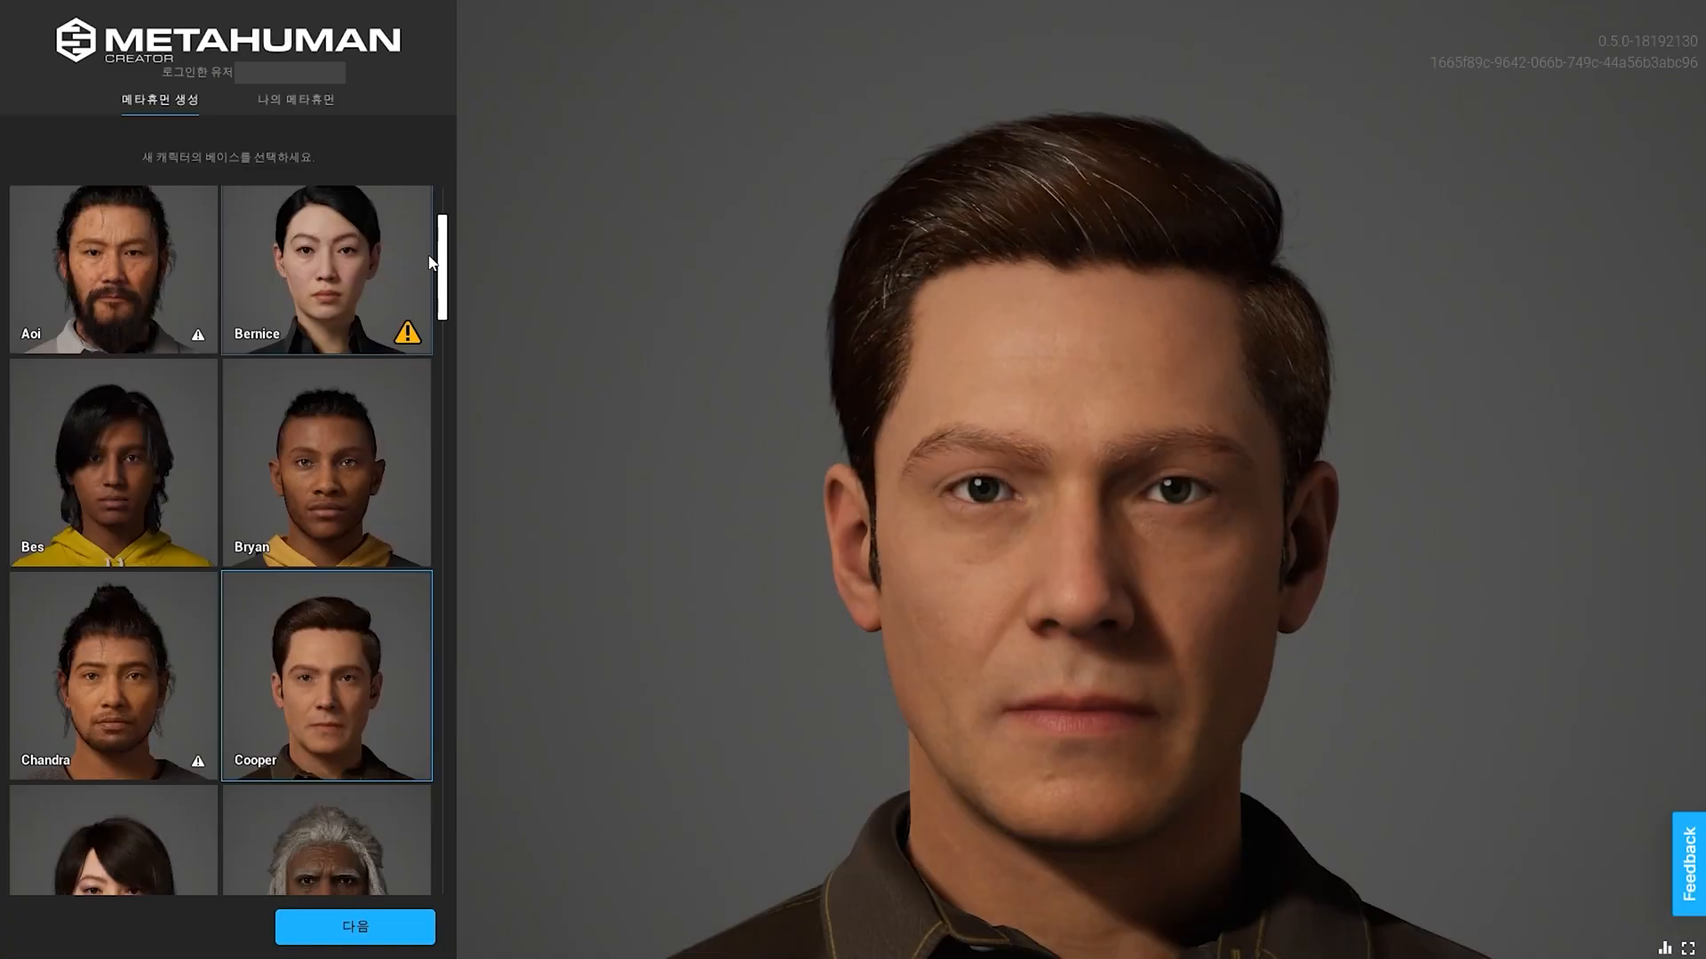
Step: Browse the base character presets and lower the character's skin type value towards a smoother, younger complexion
{"action": "left_click_drag", "start_coordinate": [441, 266], "coordinate": [448, 697]}
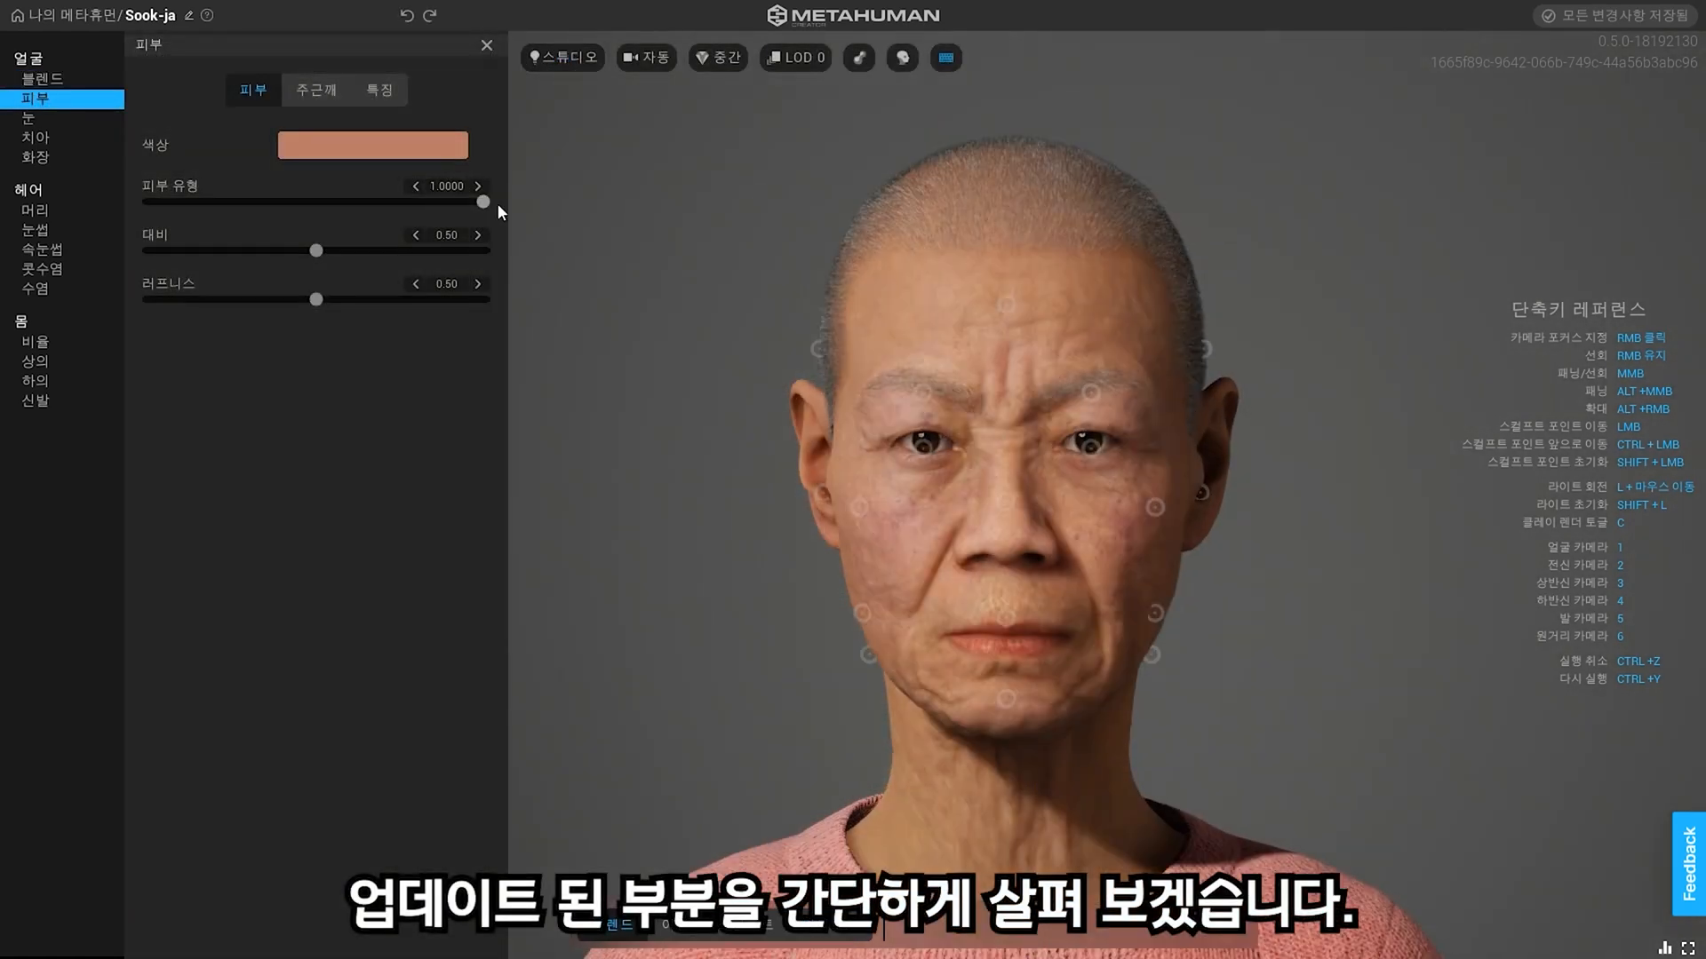
{"action": "left_click_drag", "start_coordinate": [490, 202], "coordinate": [126, 189]}
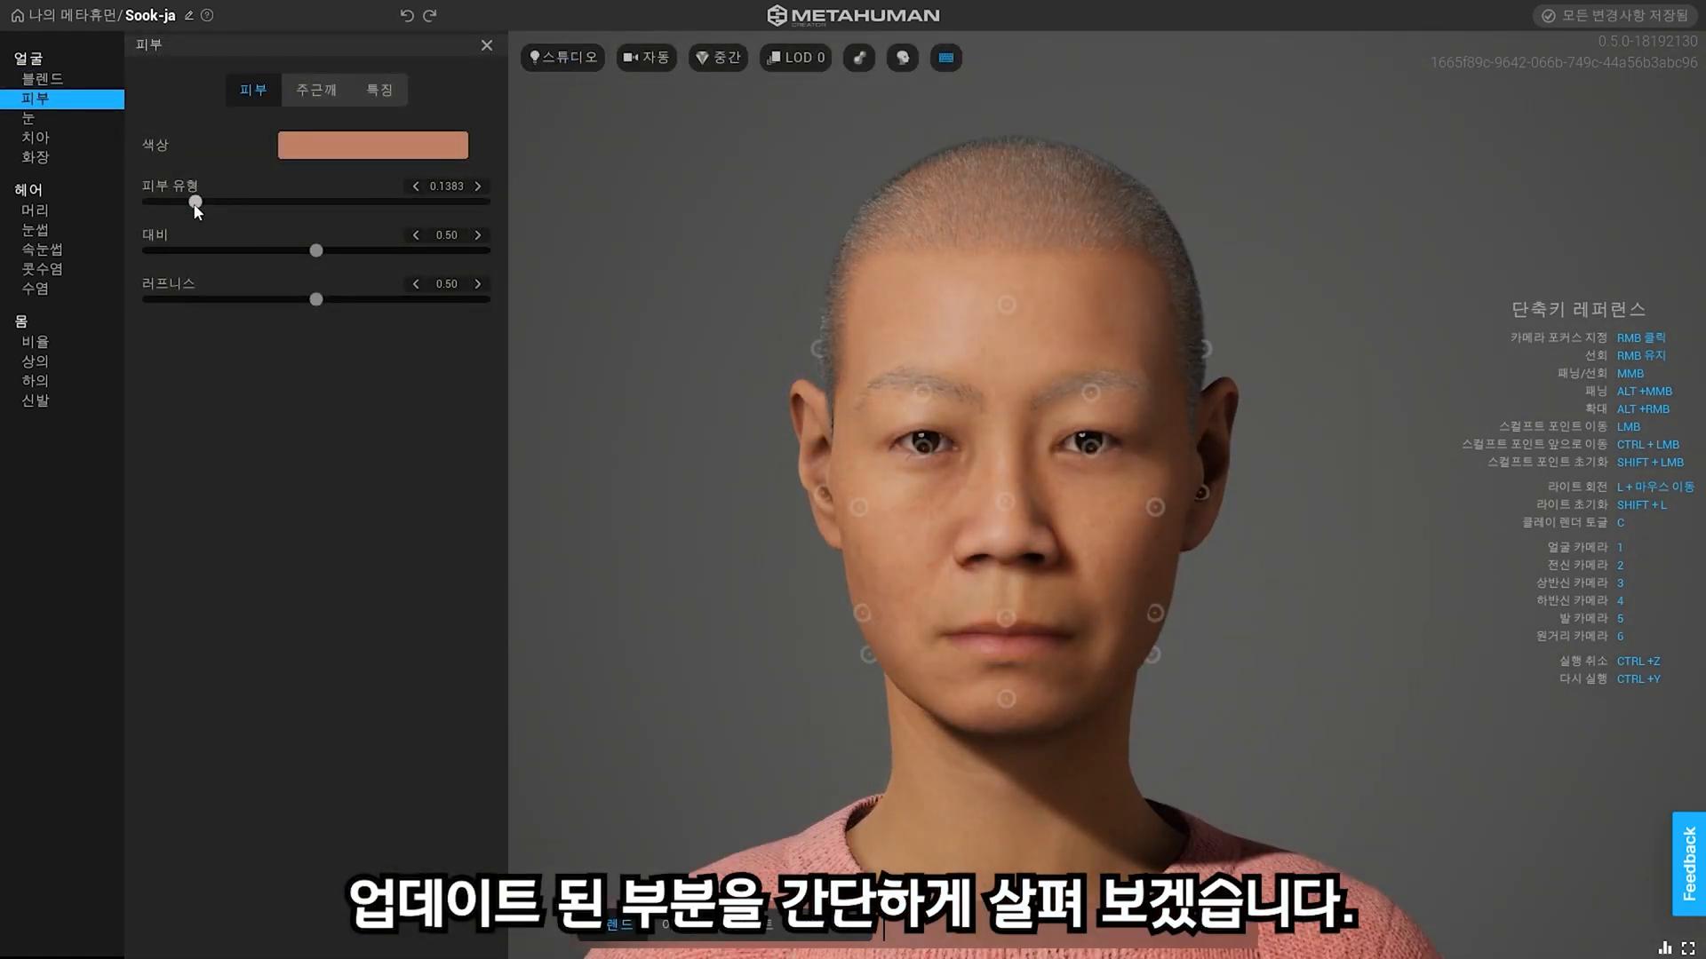
Step: Apply foundation to the character's face with the intensity at 1.00
{"action": "left_click", "coordinate": [42, 159]}
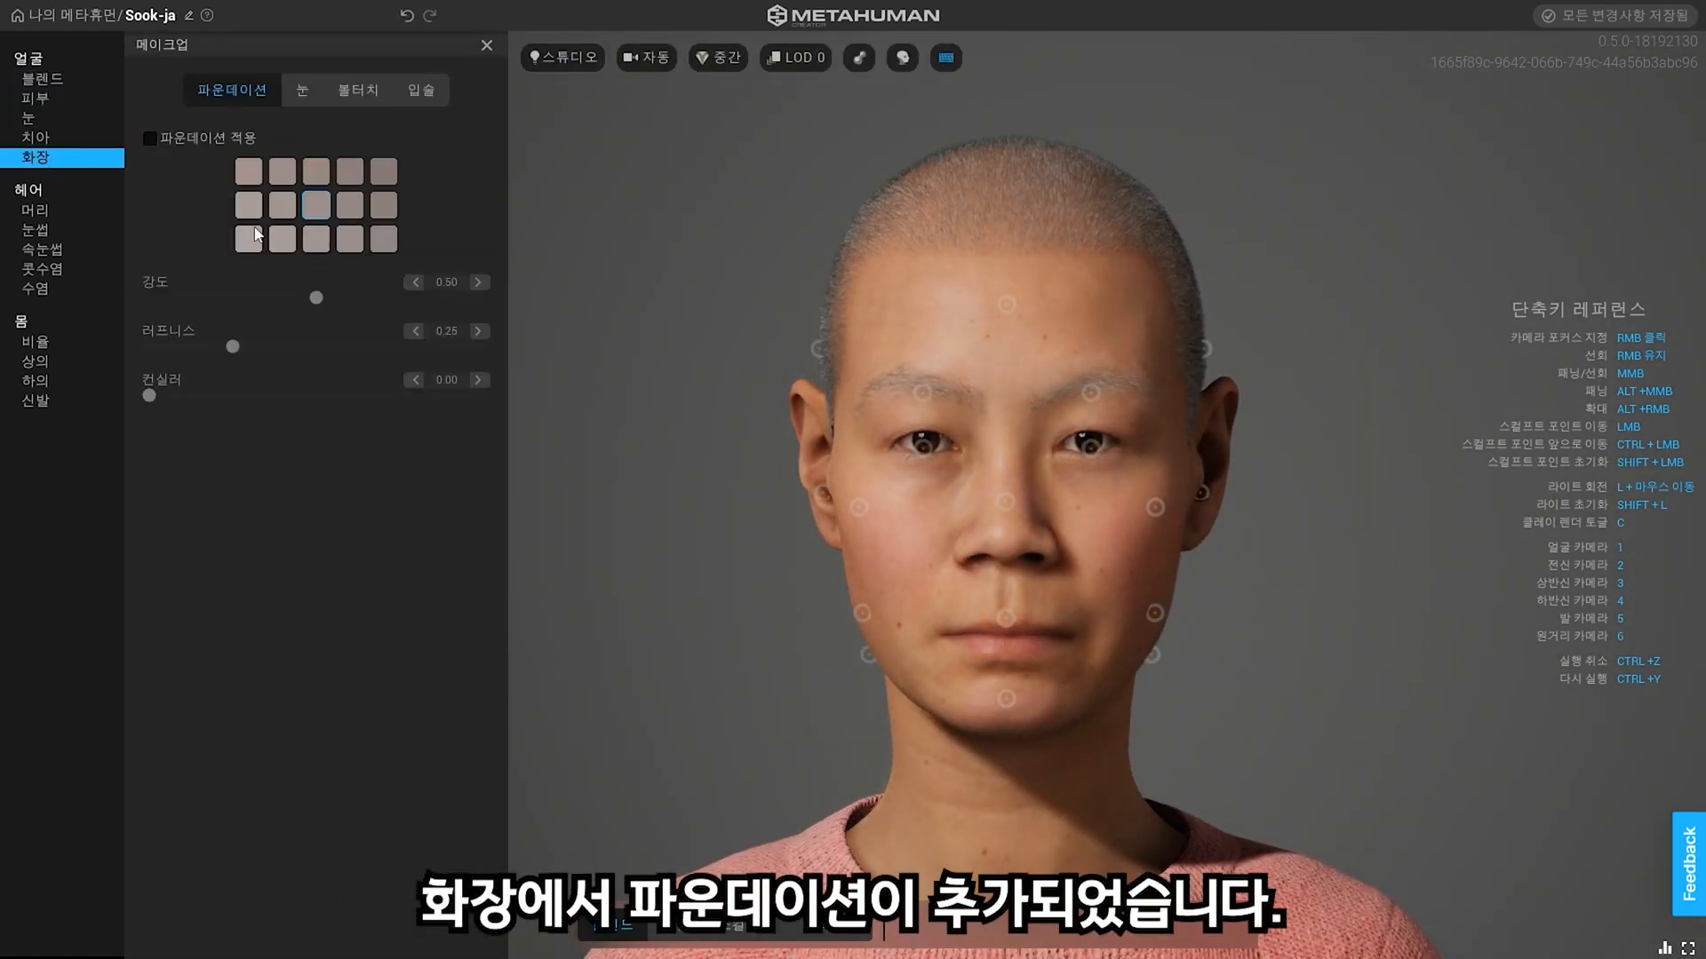
{"action": "left_click", "coordinate": [148, 139]}
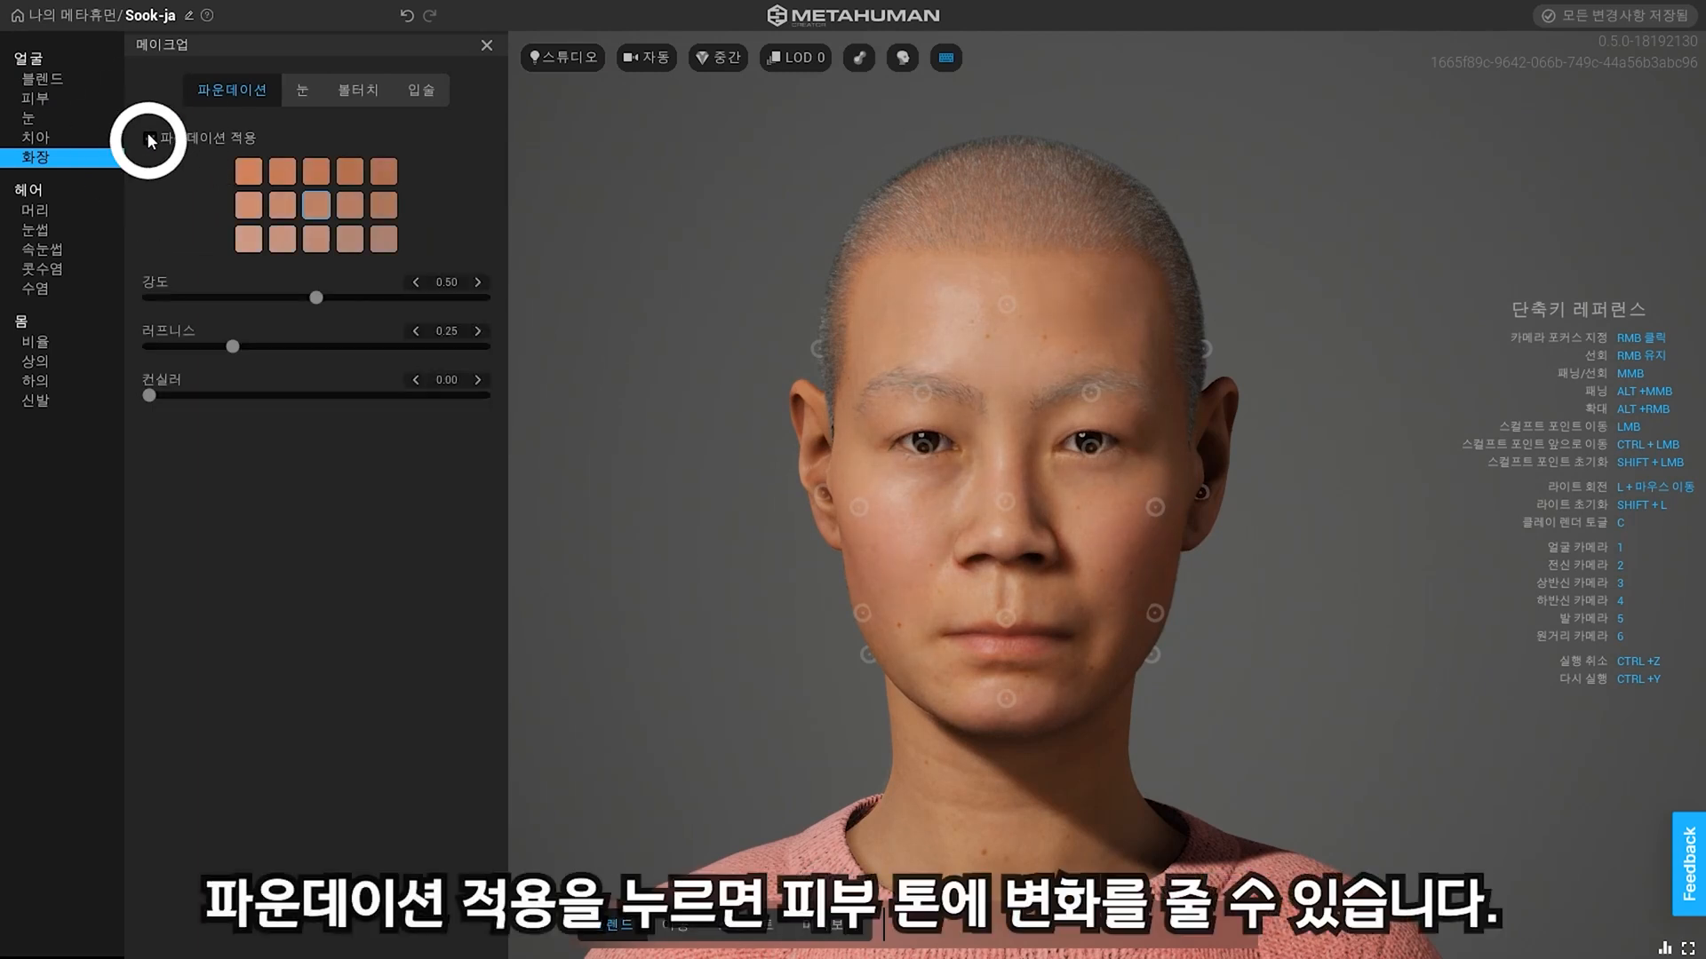
{"action": "right_click_drag", "start_coordinate": [823, 578], "coordinate": [780, 546]}
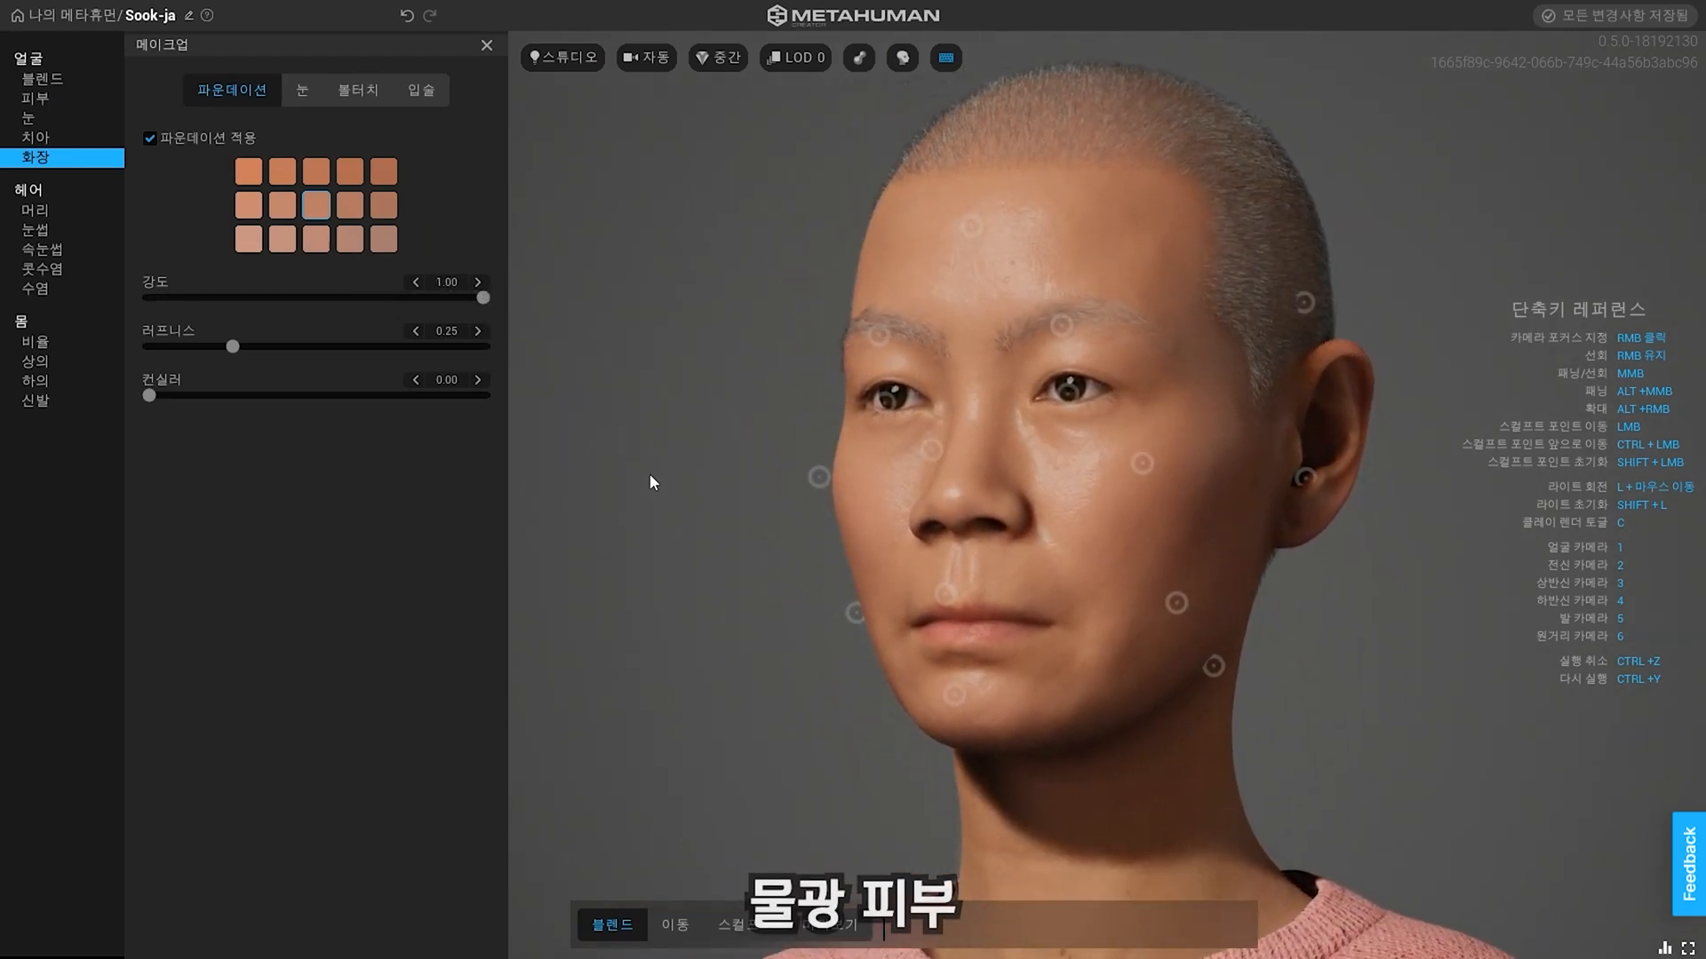
{"action": "right_click_drag", "start_coordinate": [648, 472], "coordinate": [661, 498]}
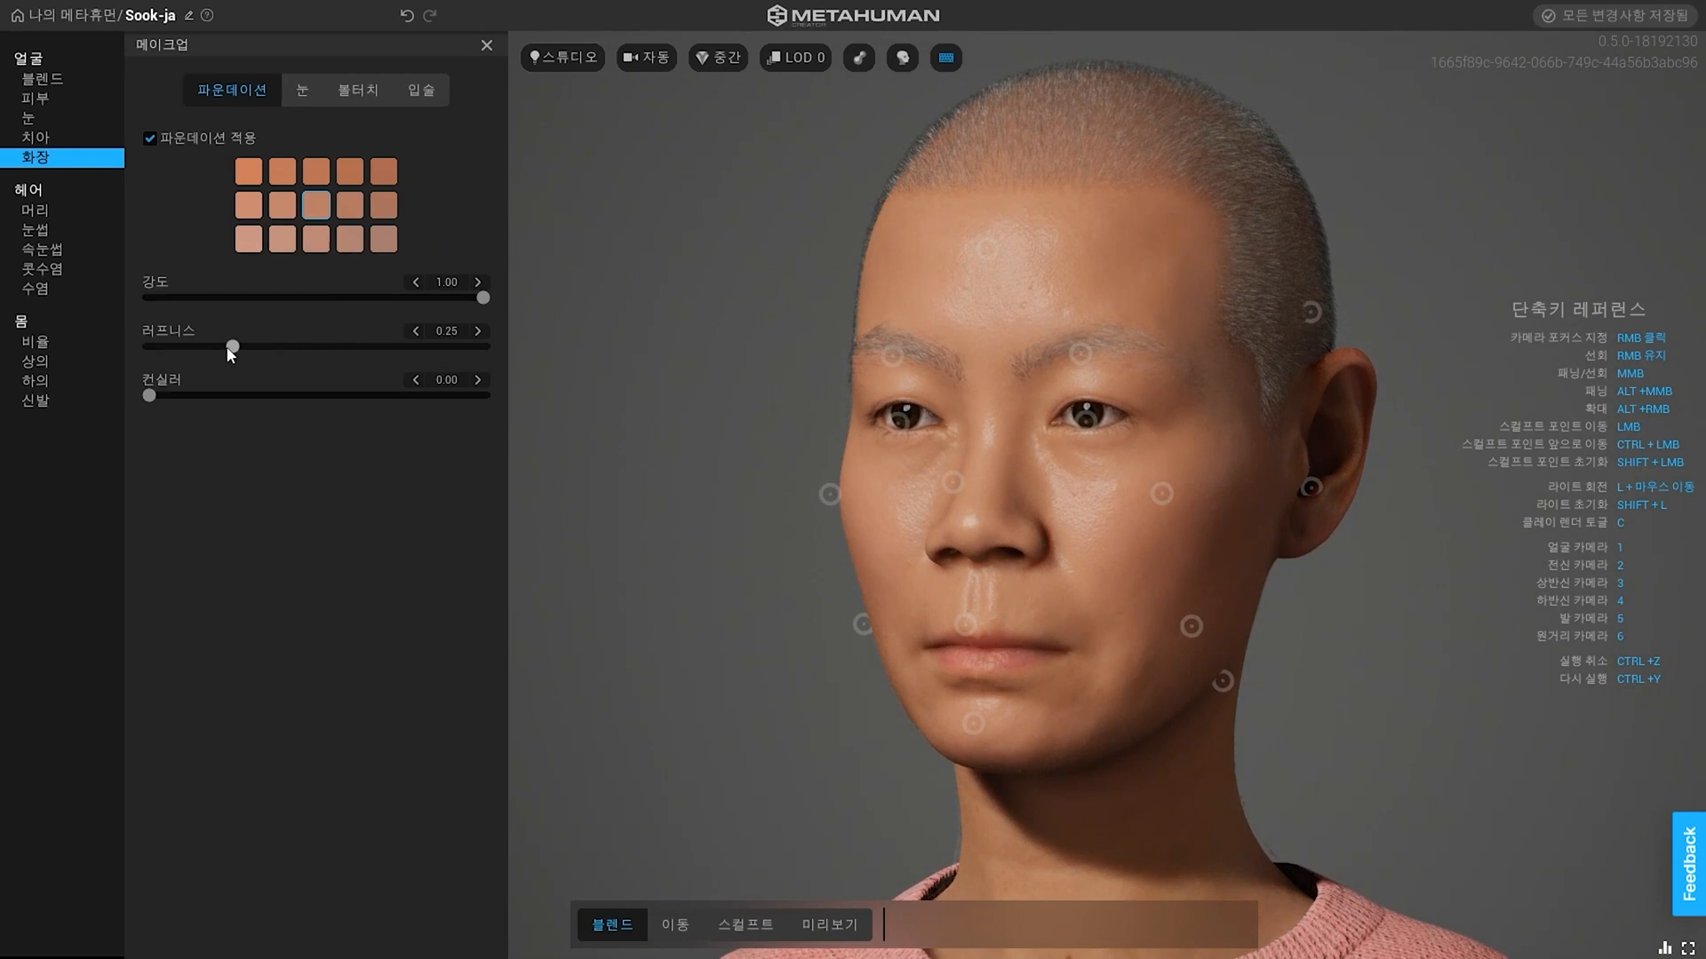
{"action": "right_click_drag", "start_coordinate": [615, 419], "coordinate": [418, 374]}
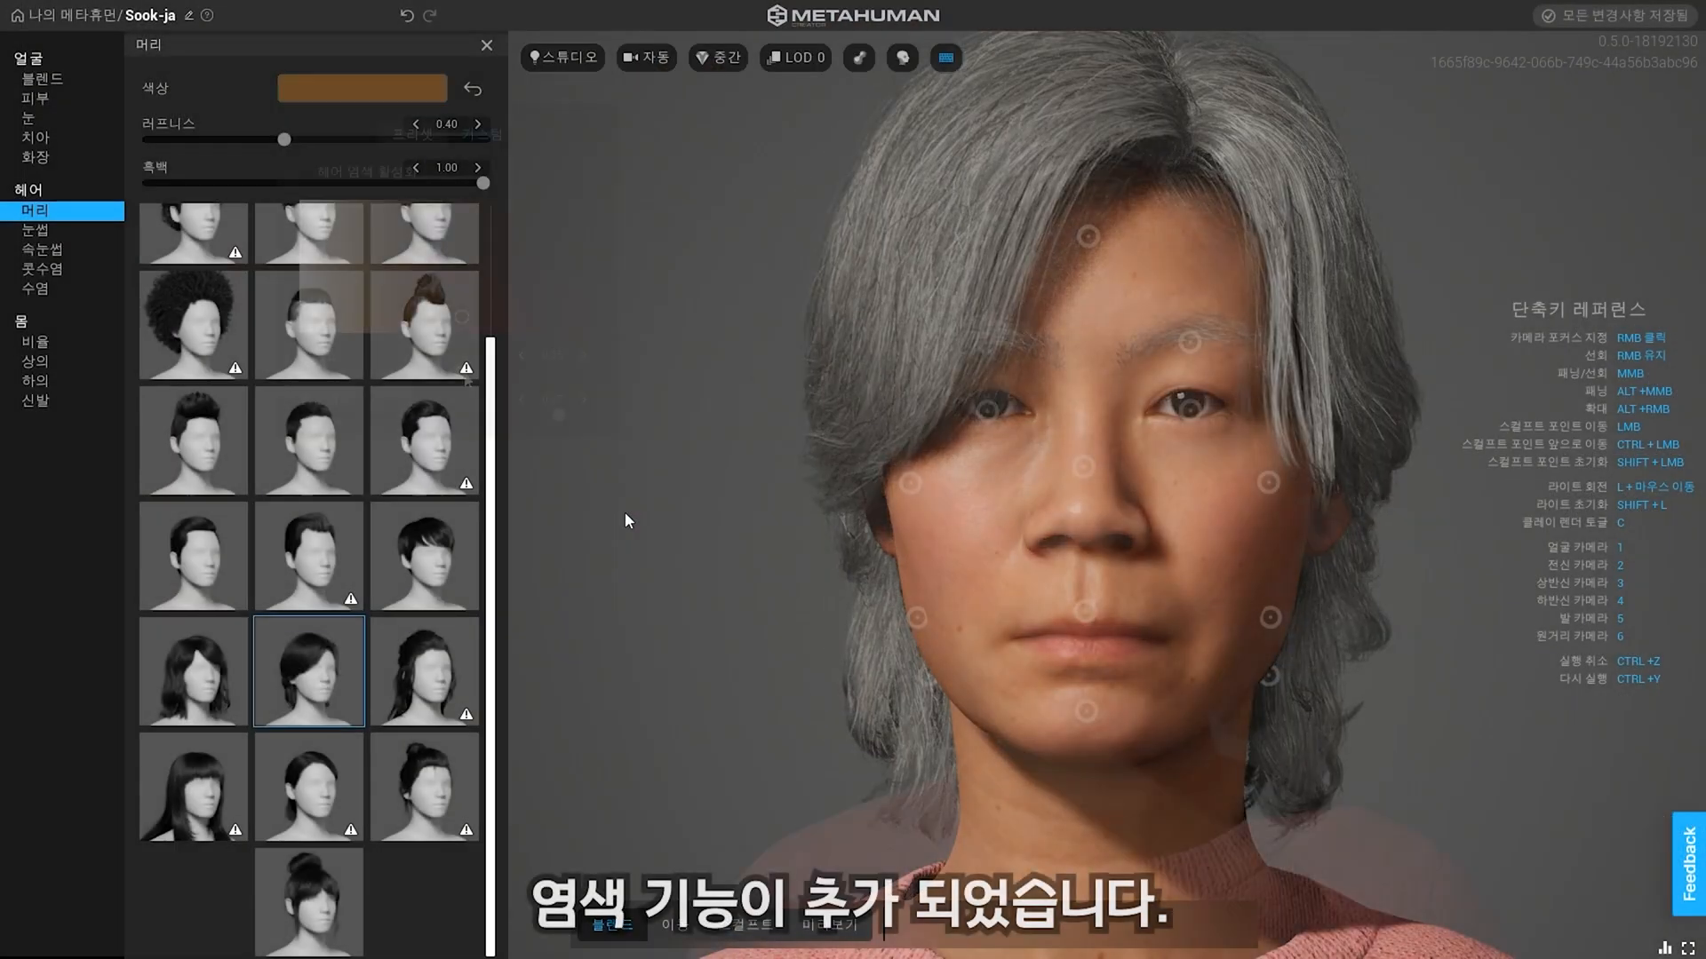
Step: Enable hair dye for the head hair and choose a bright red dye over a pale base tone
{"action": "left_click", "coordinate": [361, 88]}
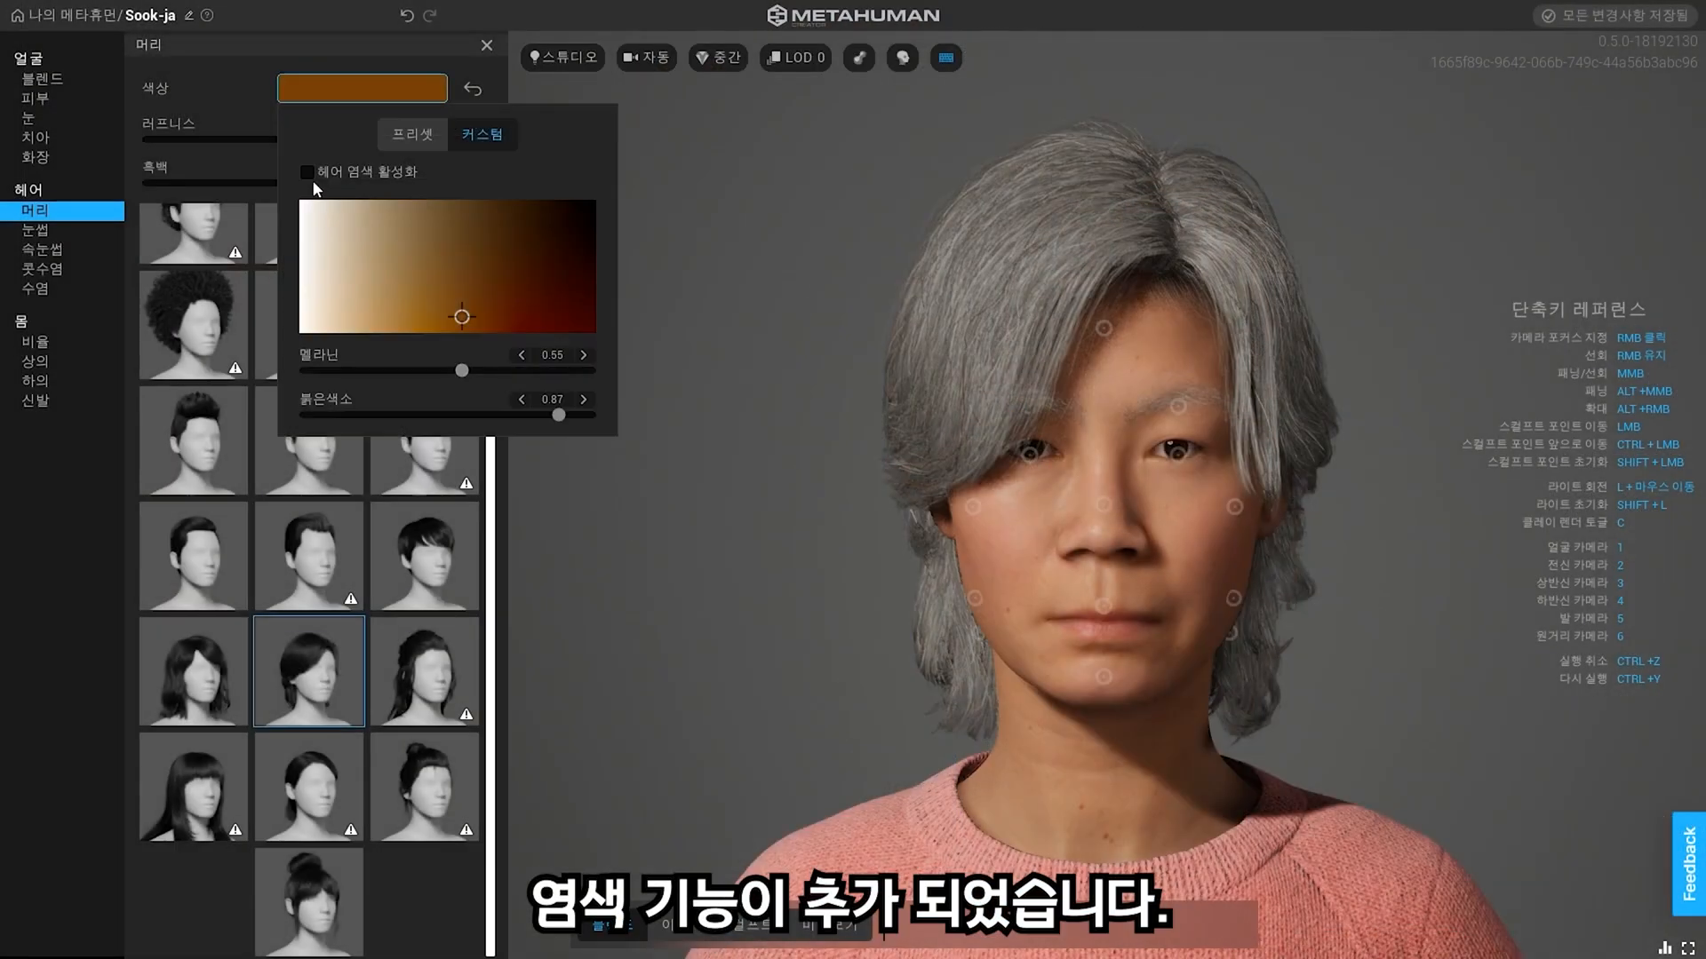
{"action": "left_click", "coordinate": [307, 172]}
{"action": "left_click_drag", "start_coordinate": [517, 289], "coordinate": [608, 283]}
{"action": "left_click_drag", "start_coordinate": [502, 638], "coordinate": [311, 651]}
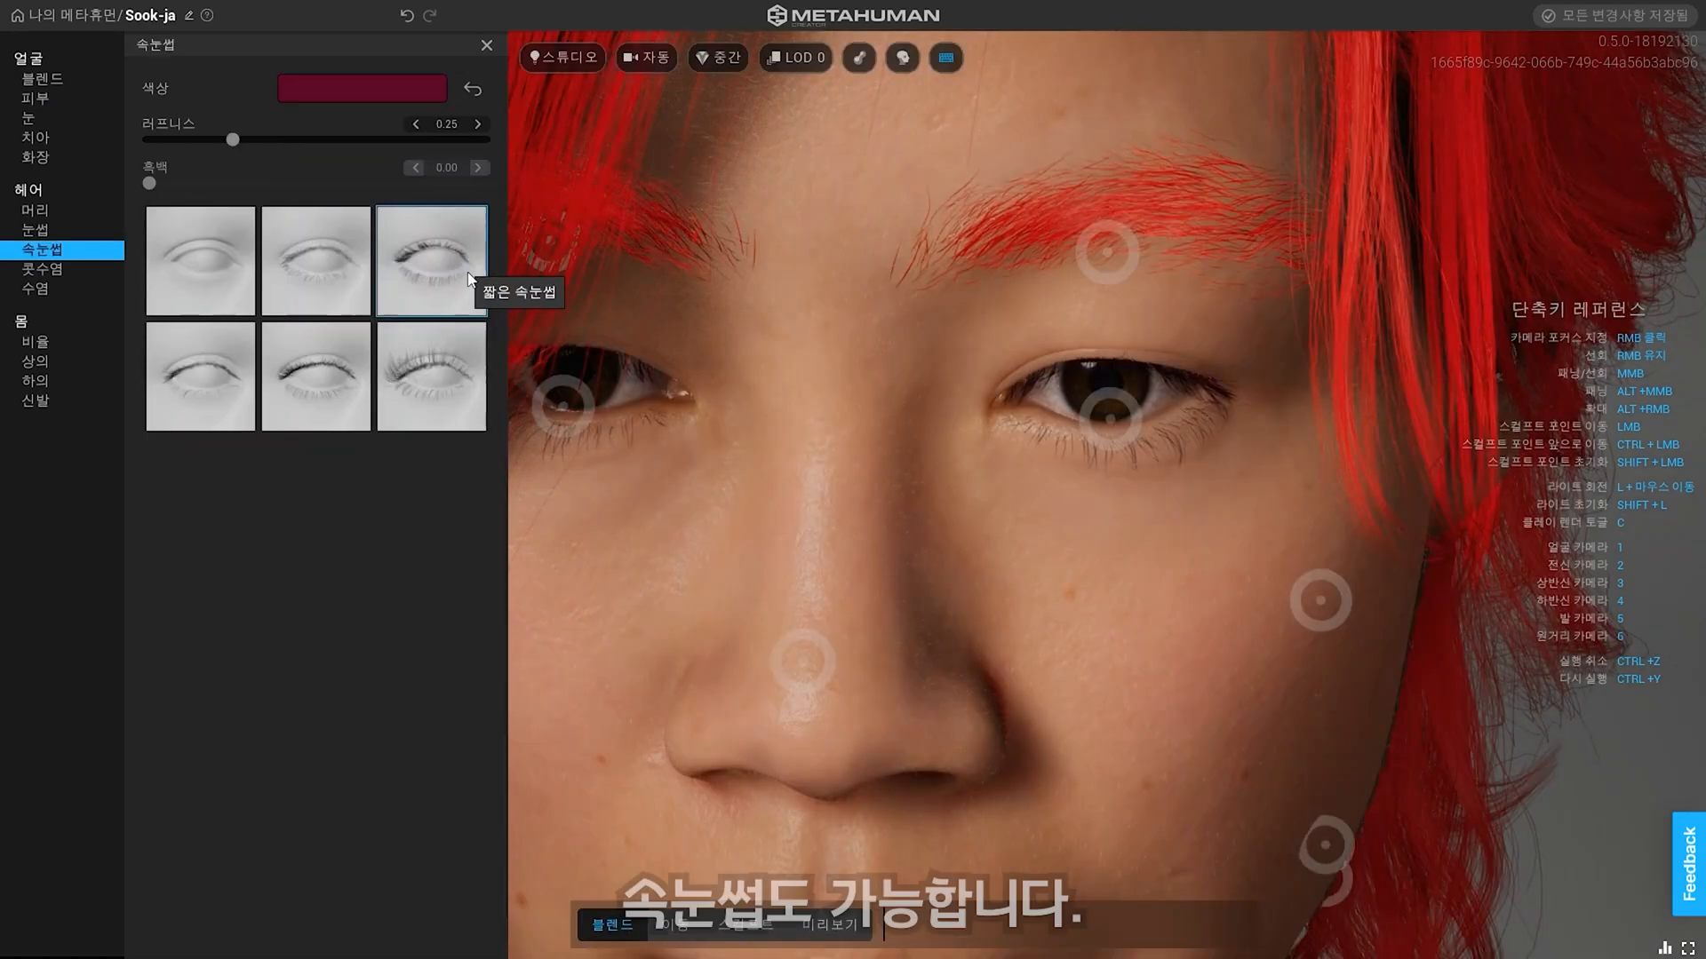
Step: Dye the eyelashes blue over a pale base tone and apply the long sparse moustache style (긴 듬성한 콧수염)
{"action": "left_click", "coordinate": [373, 91]}
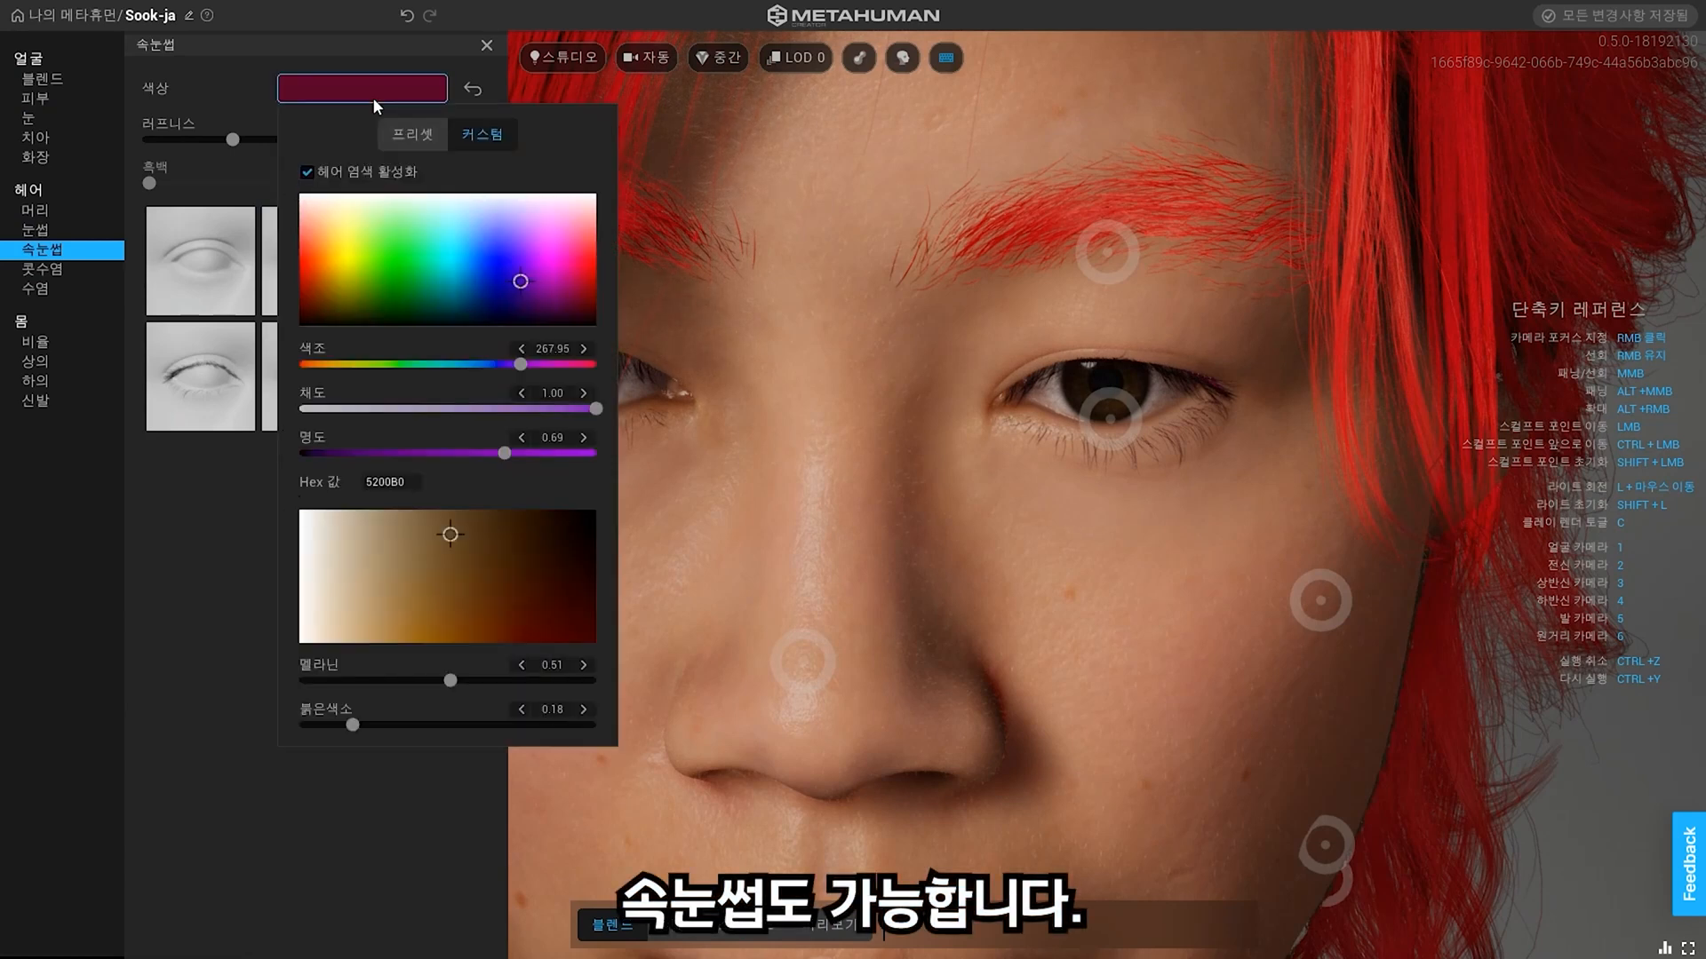
{"action": "left_click", "coordinate": [579, 262]}
{"action": "left_click", "coordinate": [336, 611]}
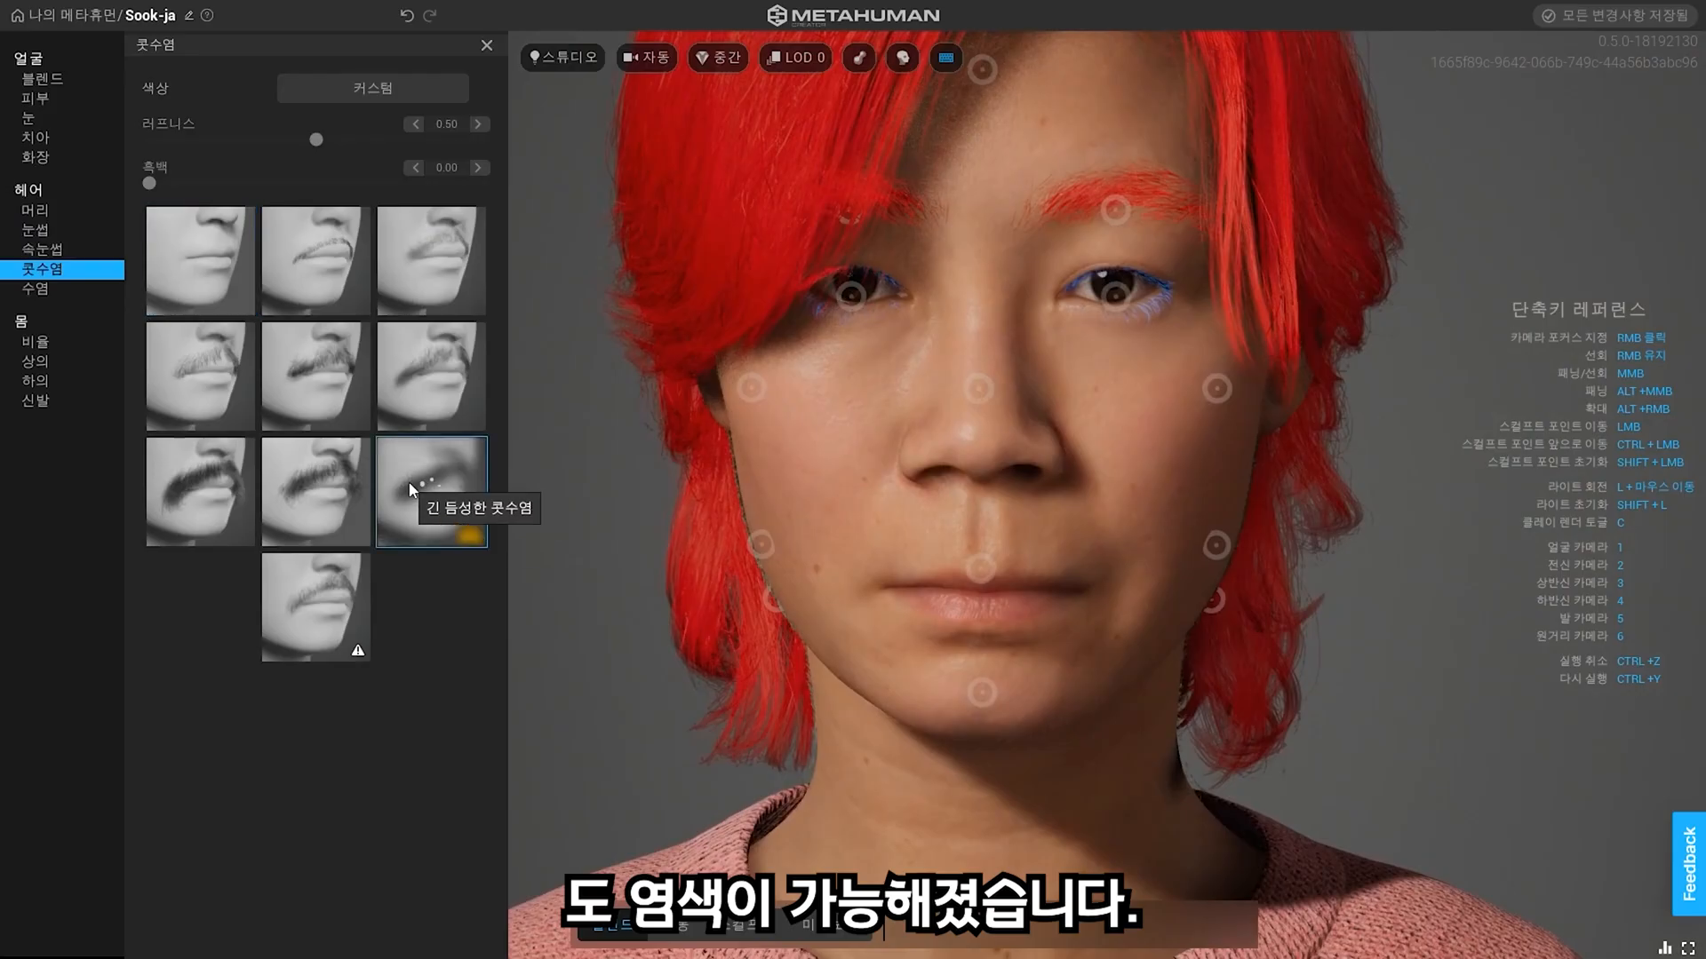
{"action": "left_click", "coordinate": [408, 481]}
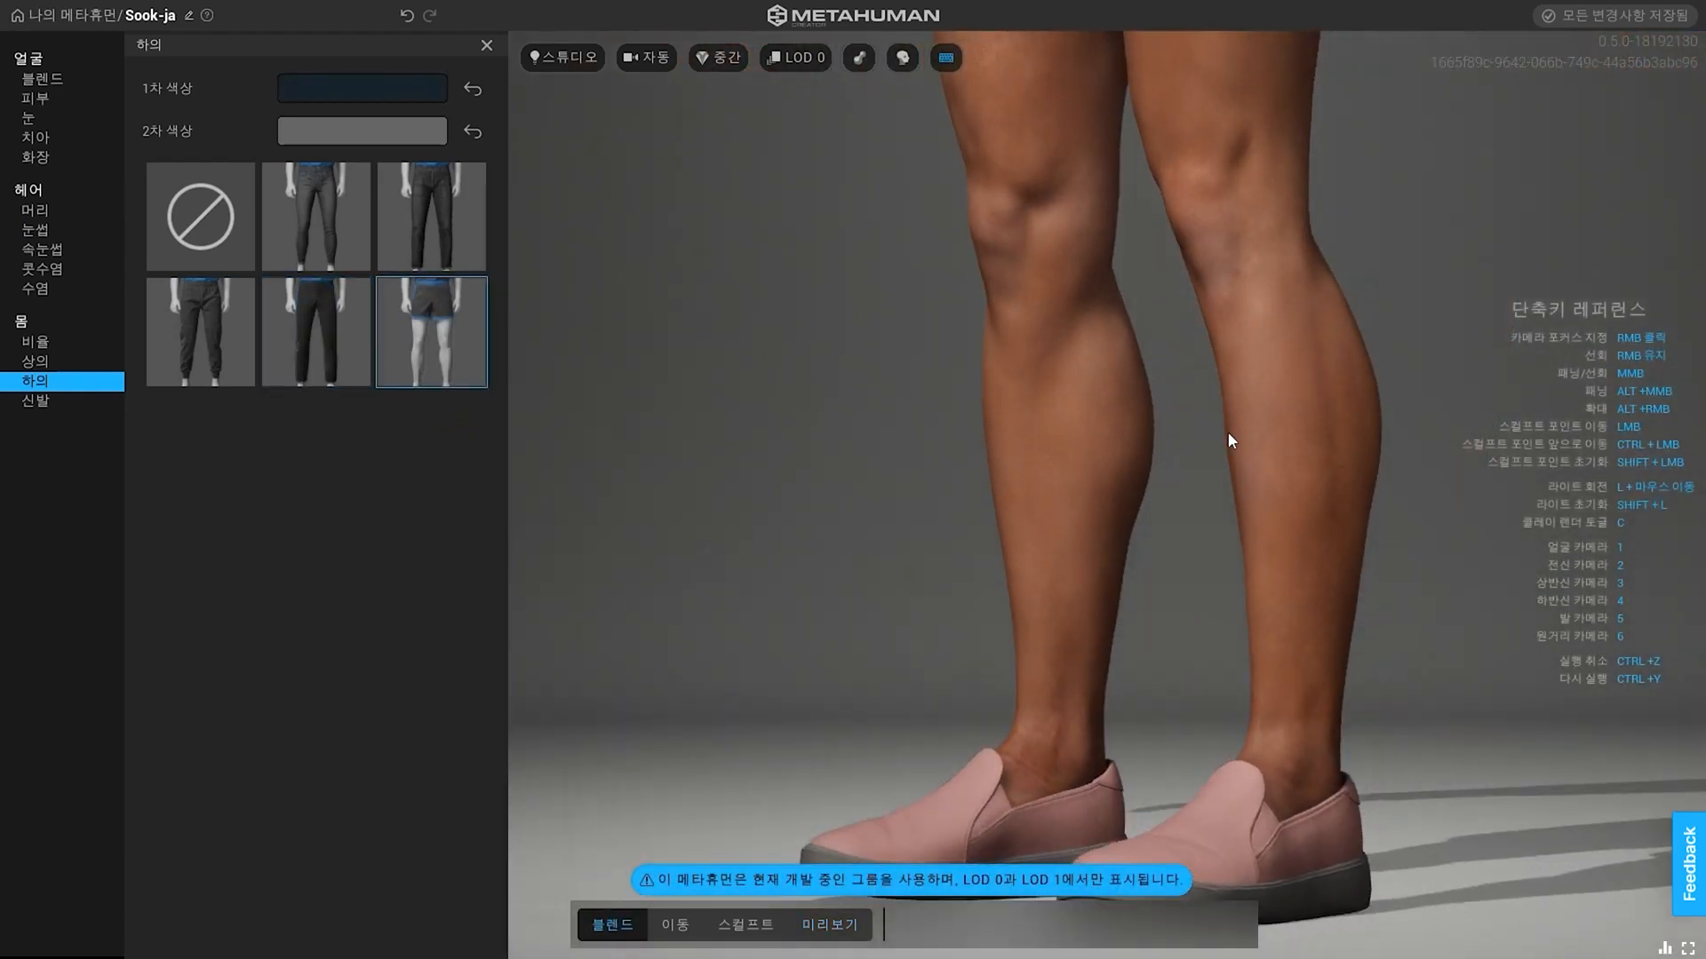
Step: Examine the skin detail on the character's calves up close
{"action": "scroll", "coordinate": [780, 498], "scroll_direction": "down", "scroll_amount": 10}
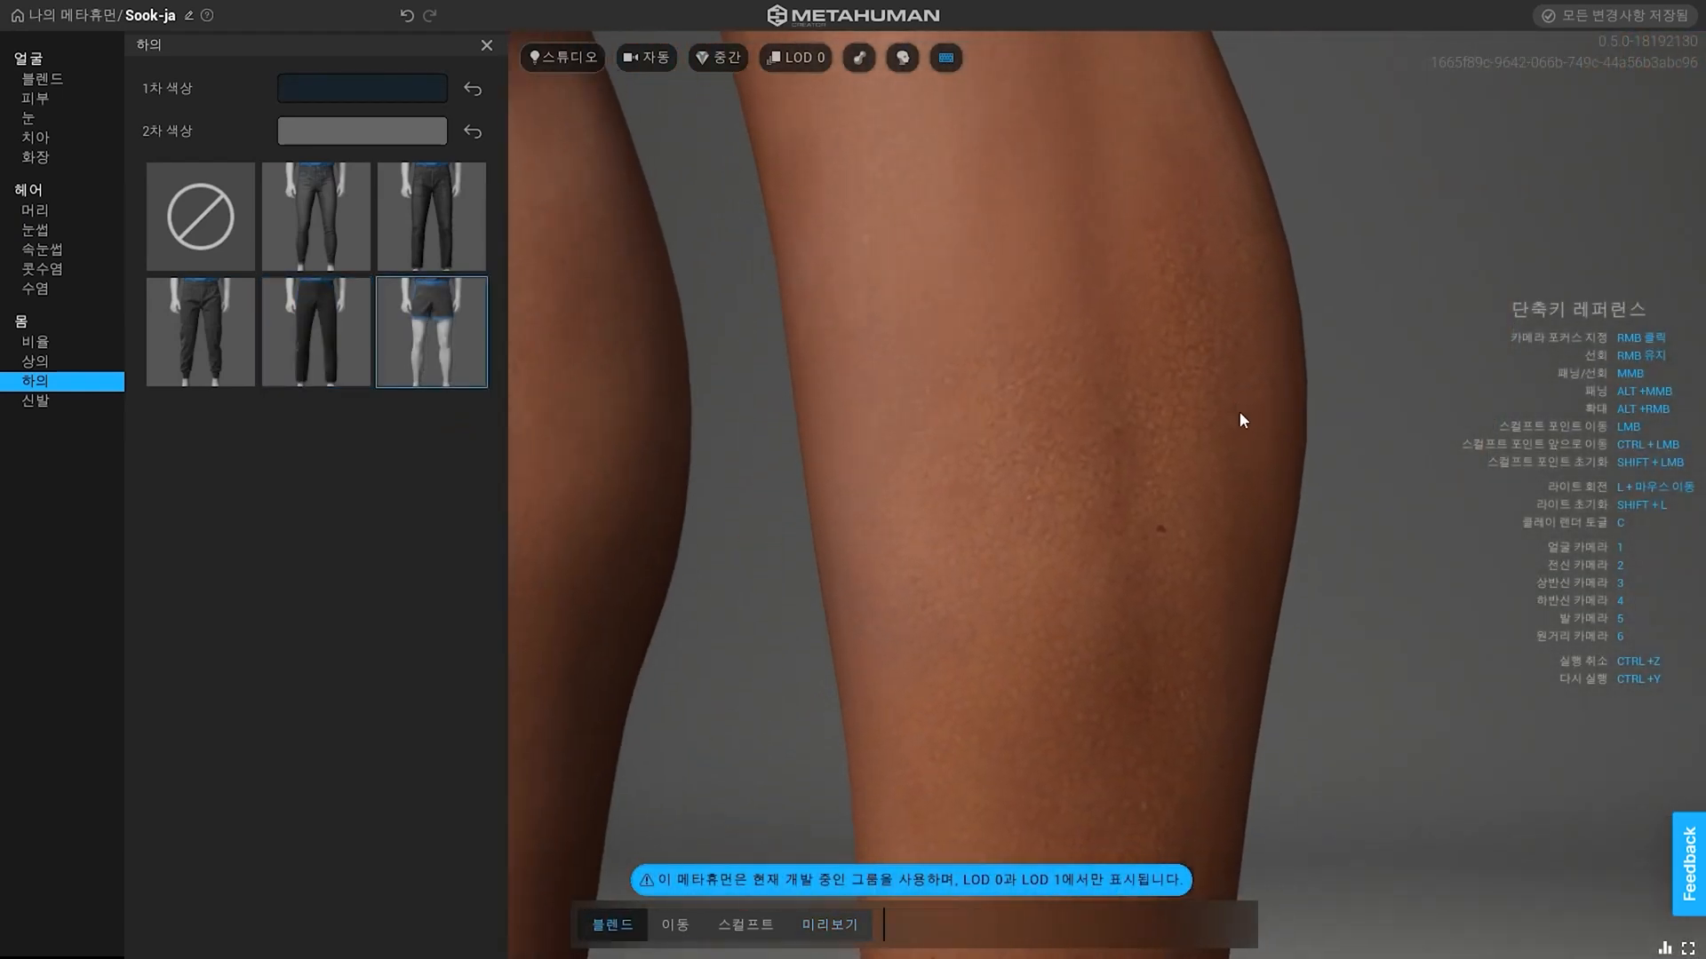
{"action": "scroll", "coordinate": [1240, 411], "scroll_direction": "down", "scroll_amount": 3}
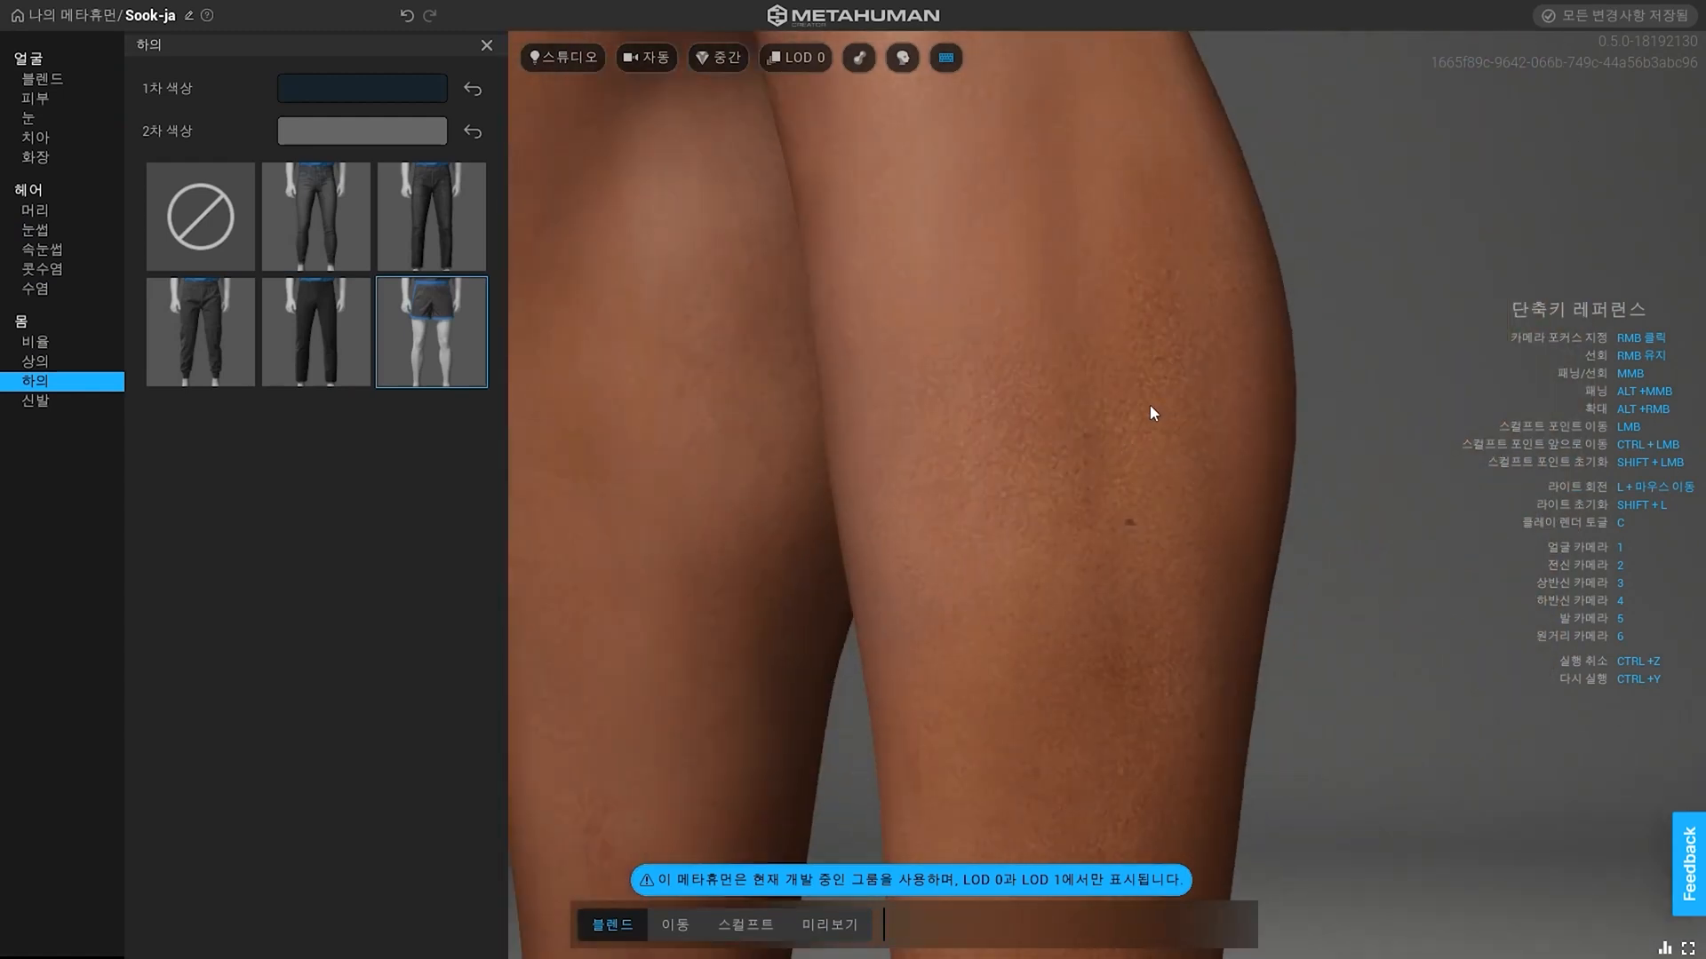
{"action": "scroll", "coordinate": [1149, 414], "scroll_direction": "up", "scroll_amount": 3}
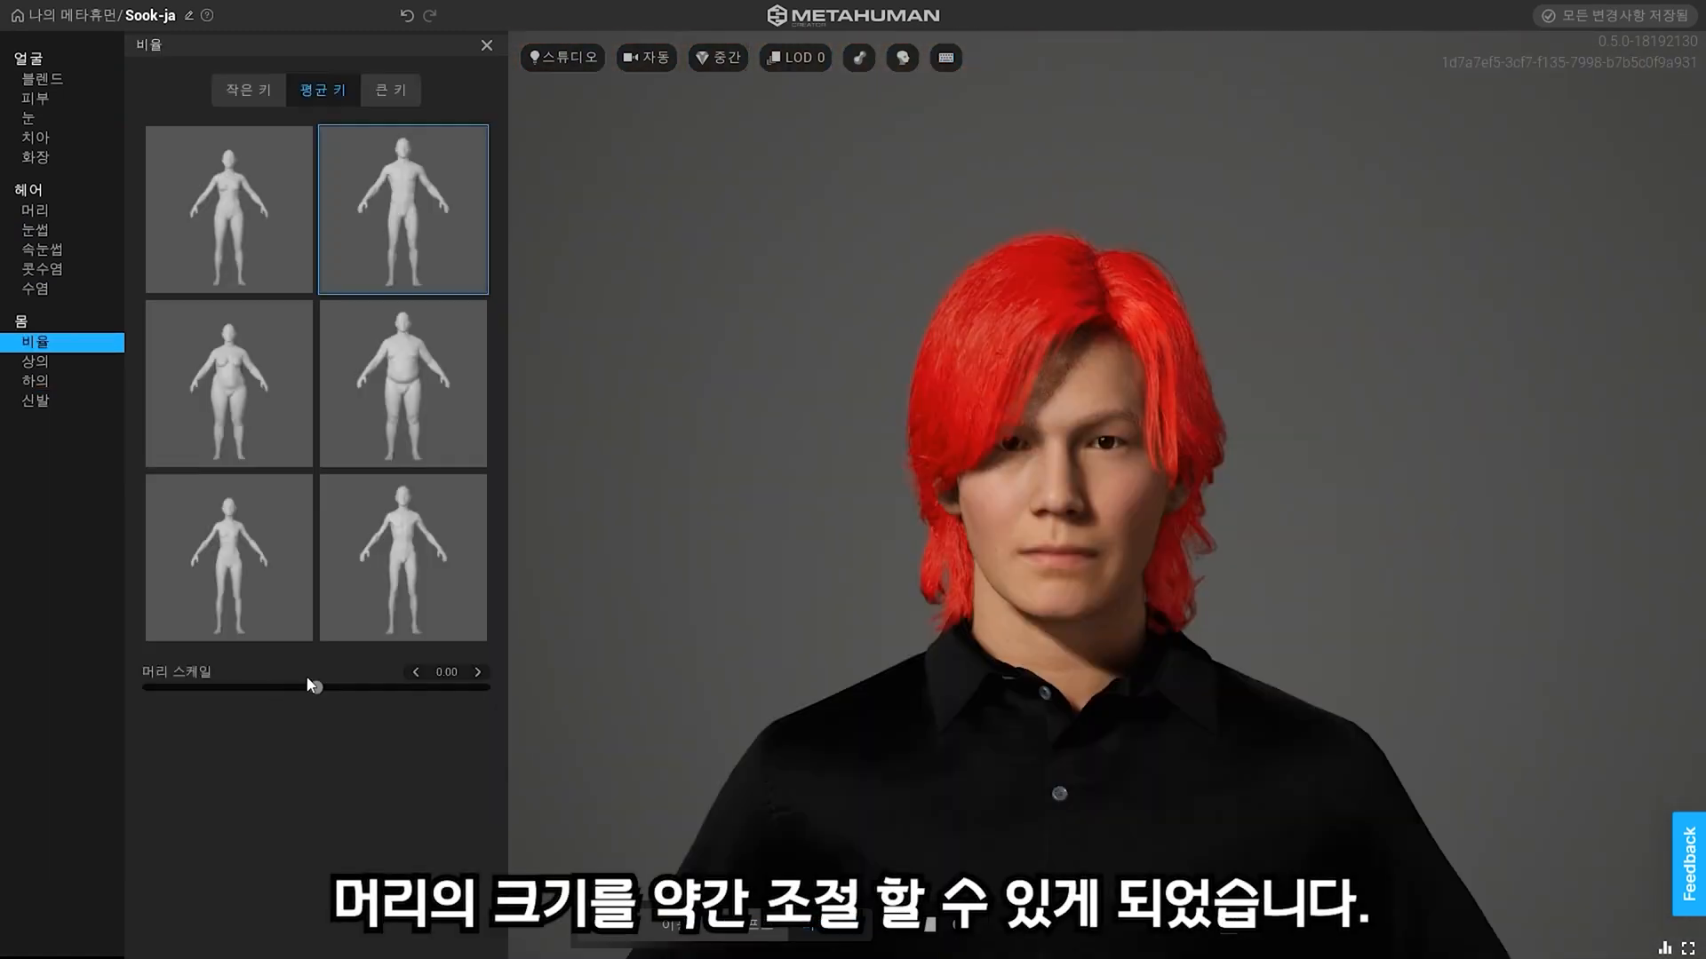
Step: Enlarge the character's head scale to 1.00 and reduce it to a smaller-than-default size
{"action": "left_click_drag", "start_coordinate": [316, 688], "coordinate": [393, 688]}
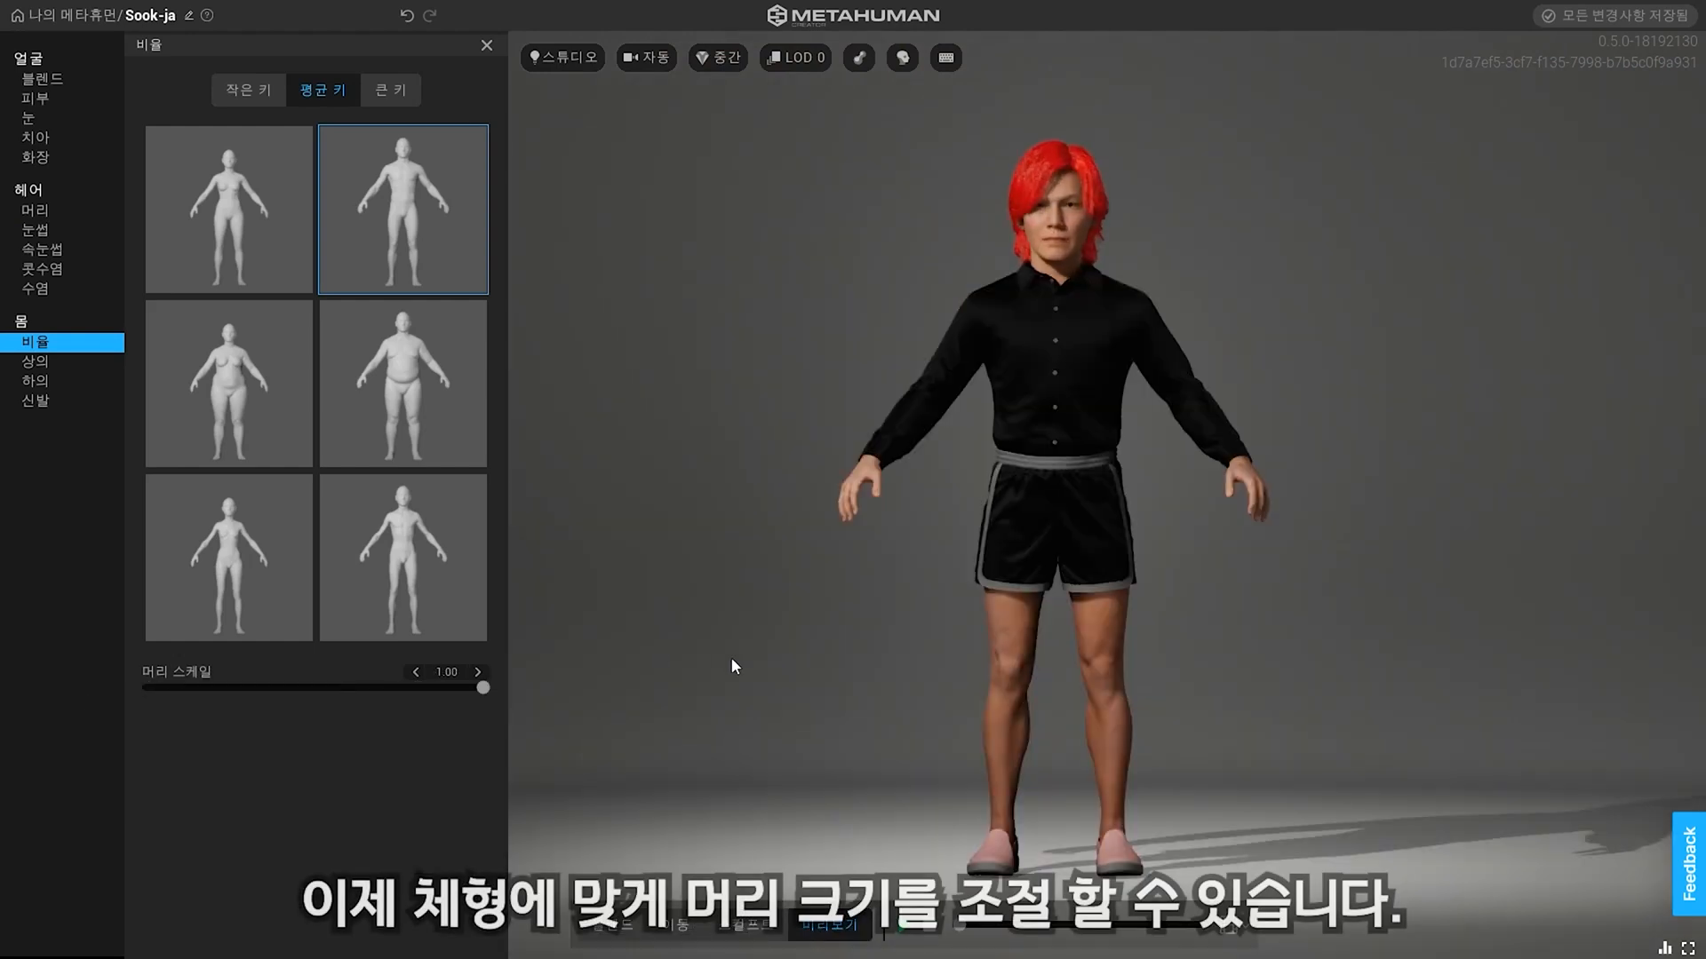
{"action": "left_click", "coordinate": [240, 687]}
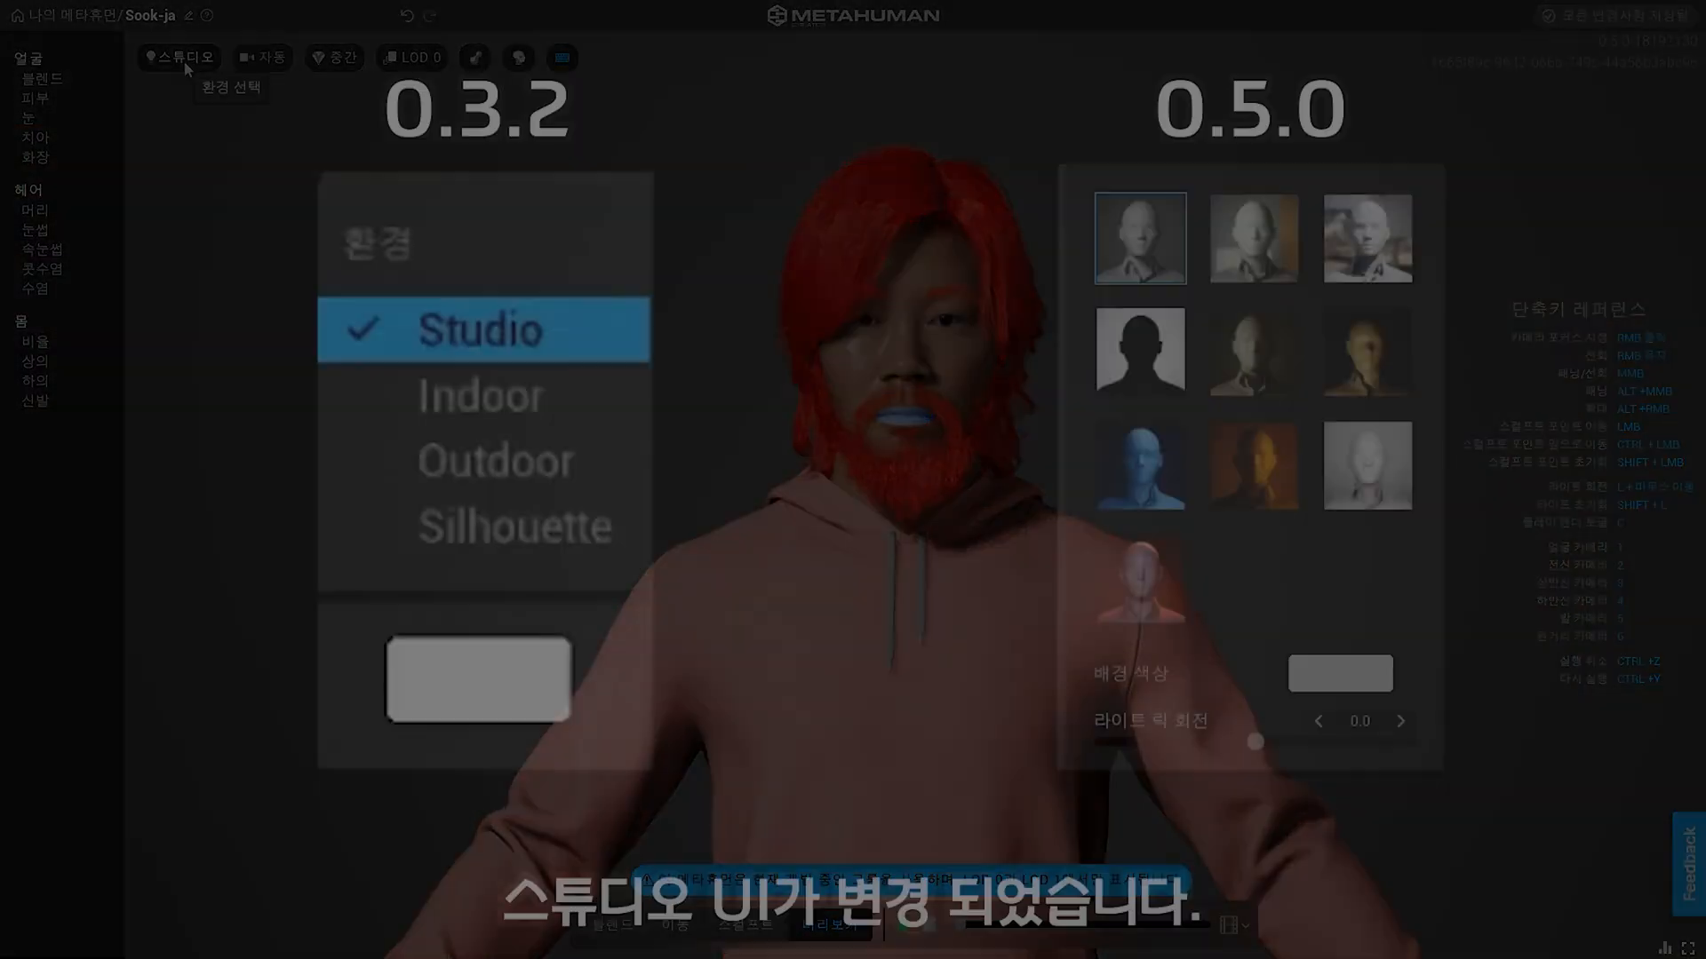
Step: Try the outdoor and side light (측광) environments and rotate the light around the character
{"action": "left_click", "coordinate": [184, 58]}
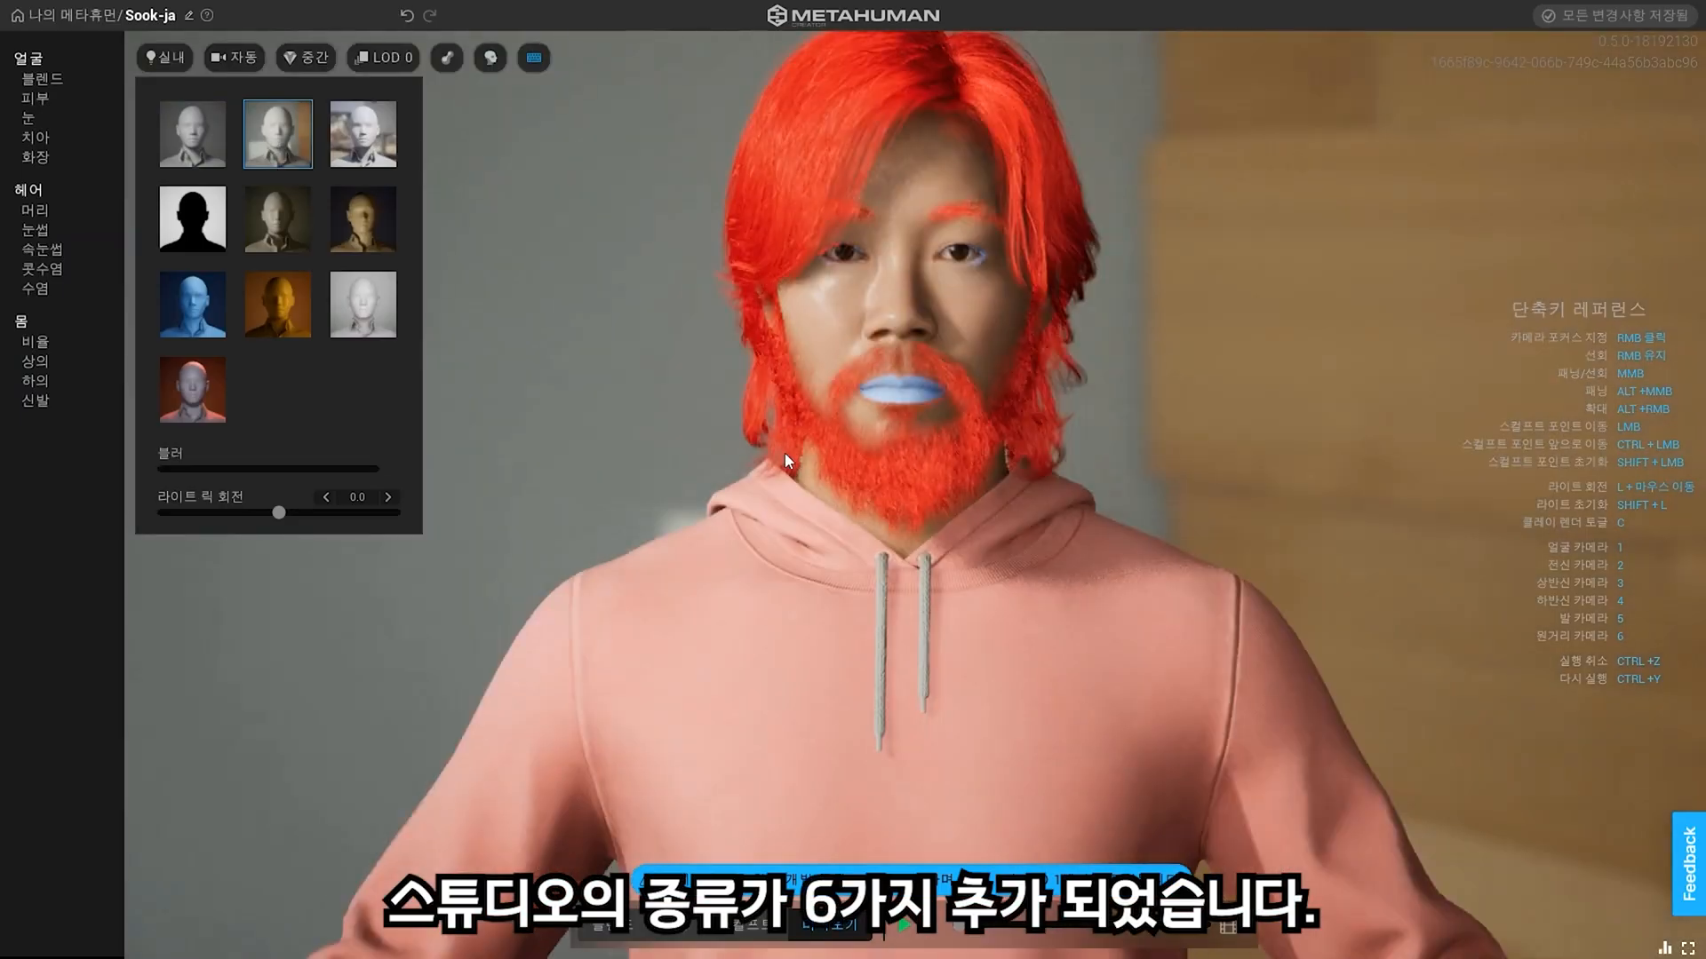
{"action": "left_click", "coordinate": [364, 133]}
{"action": "left_click", "coordinate": [278, 218]}
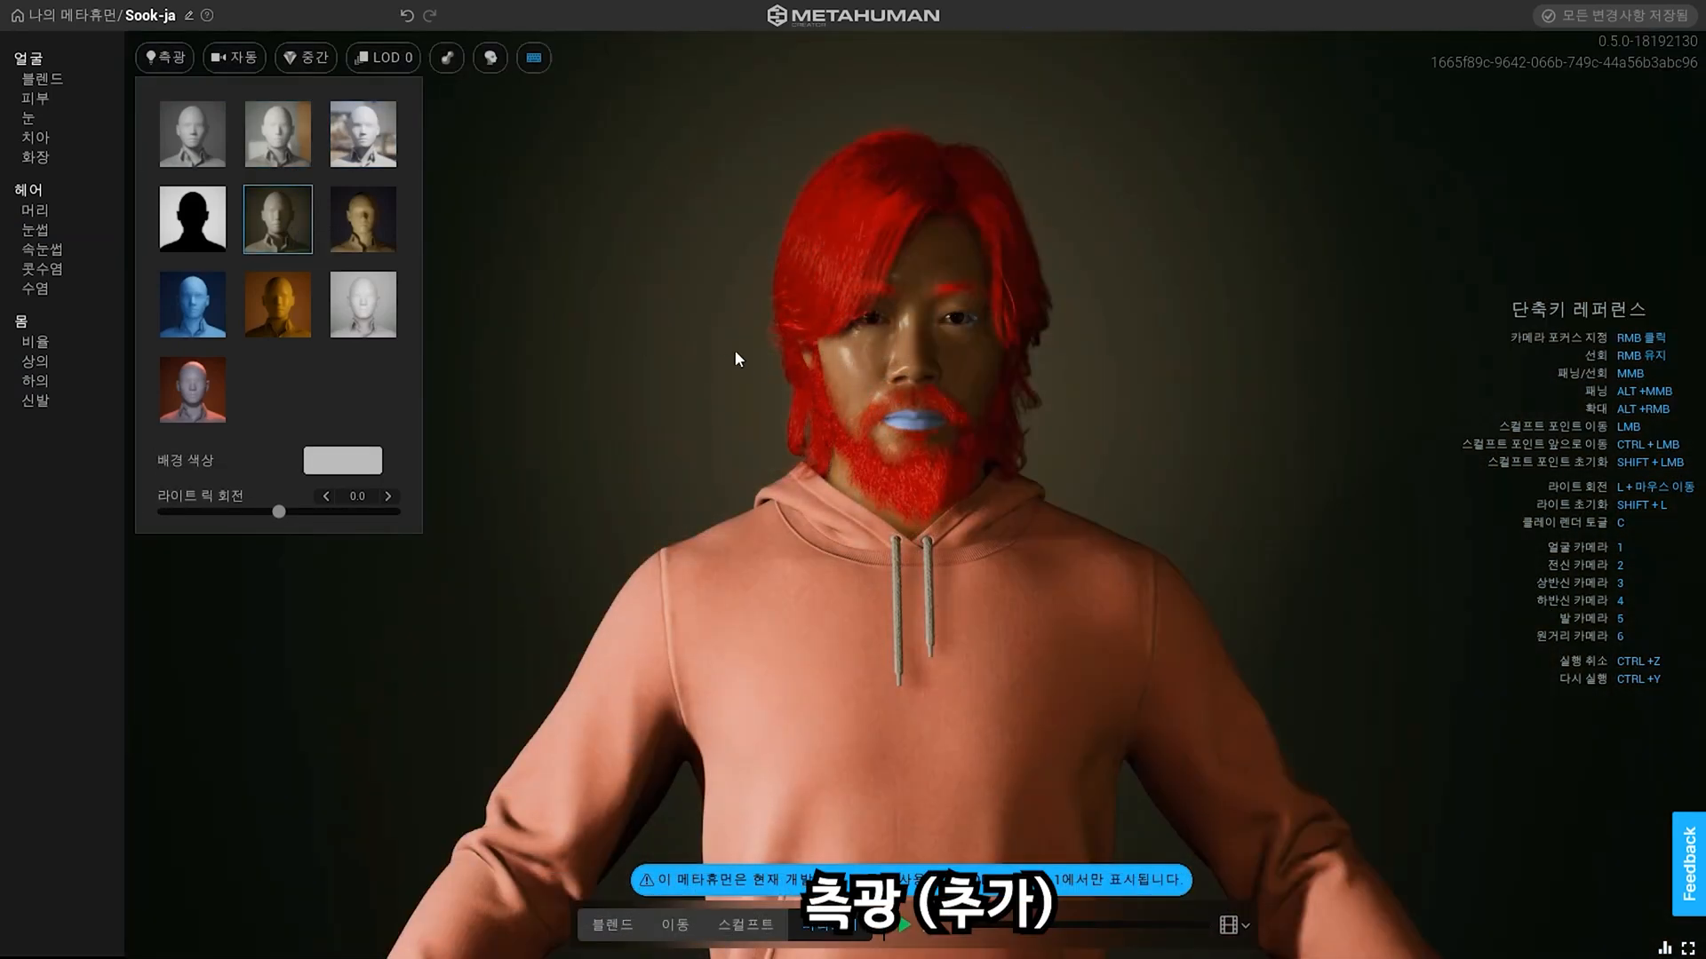
{"action": "left_click_drag", "start_coordinate": [1043, 339], "coordinate": [333, 320]}
Step: Preview the character under the moonlight (달빛), tungsten (텅스텐 조명) and portrait (인물사진) environments
{"action": "left_click", "coordinate": [165, 56]}
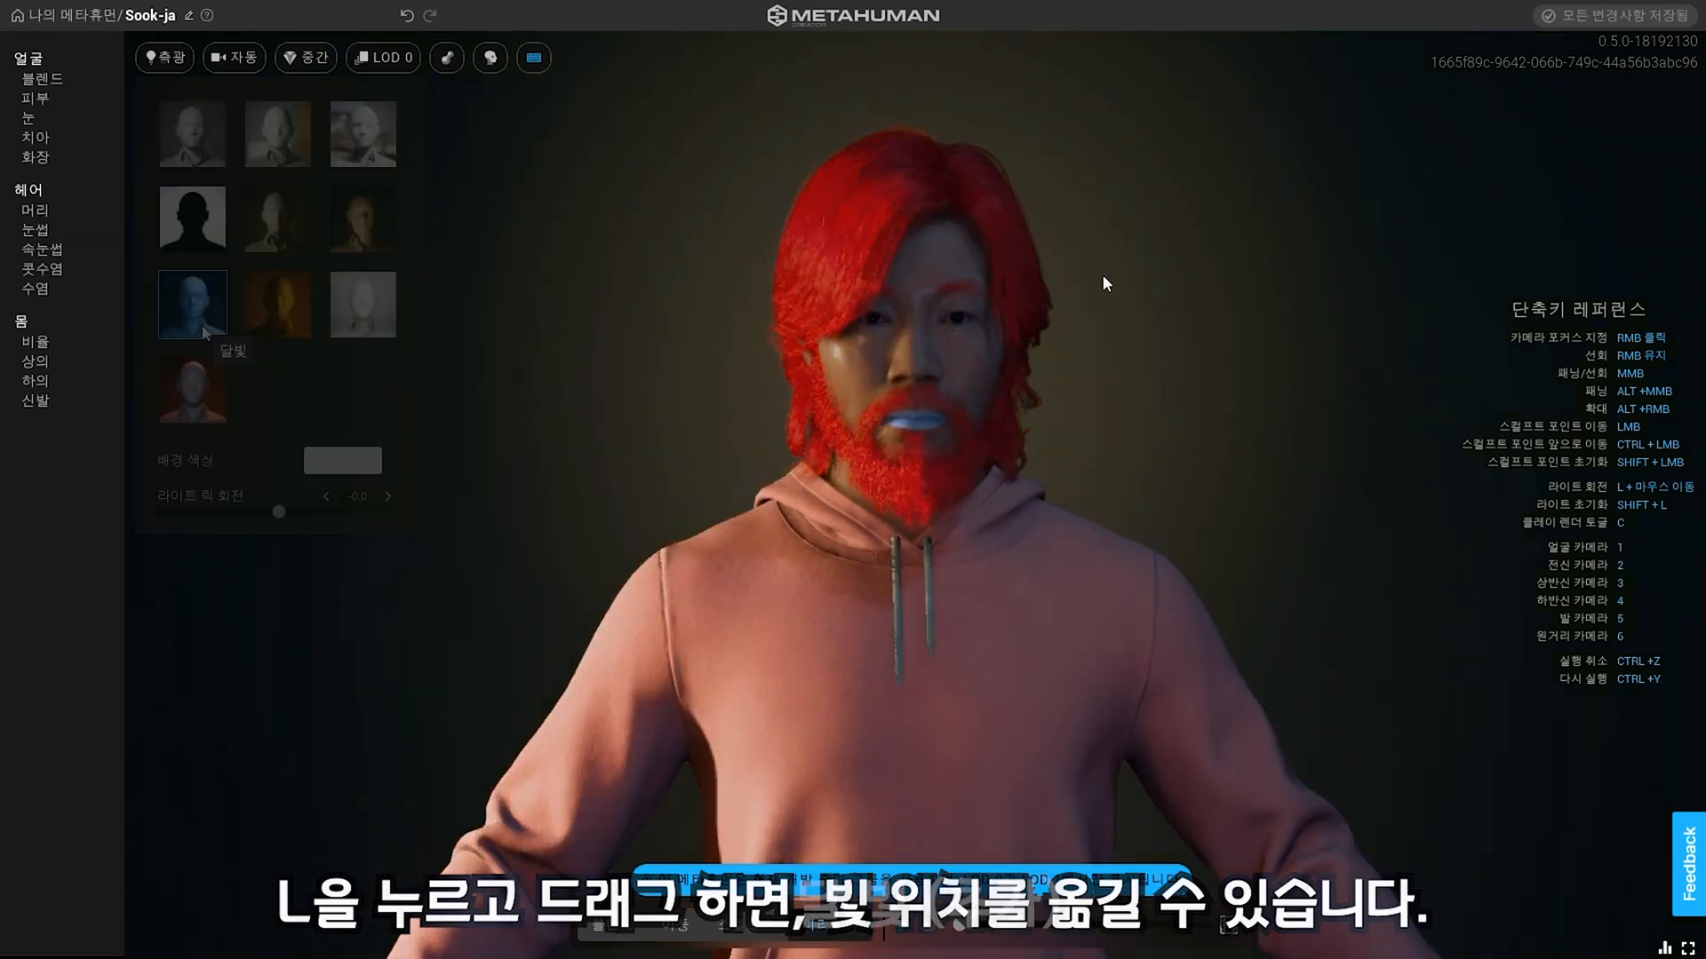
{"action": "left_click", "coordinate": [185, 297]}
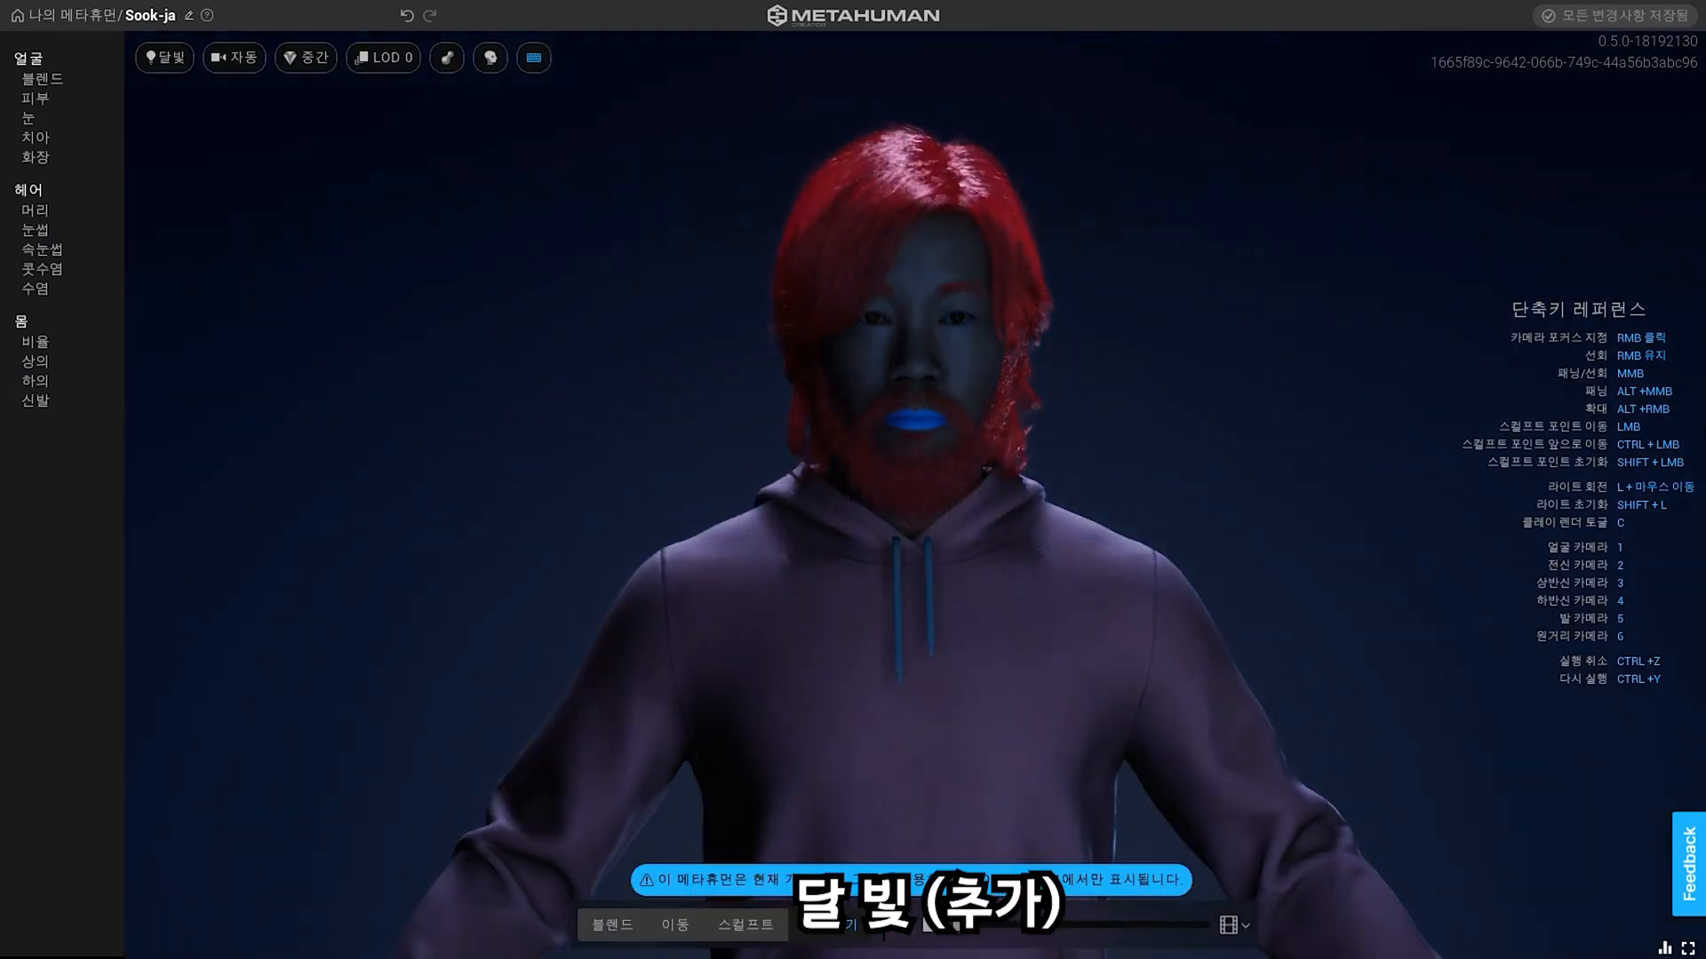
{"action": "left_click", "coordinate": [164, 57]}
{"action": "left_click", "coordinate": [278, 305]}
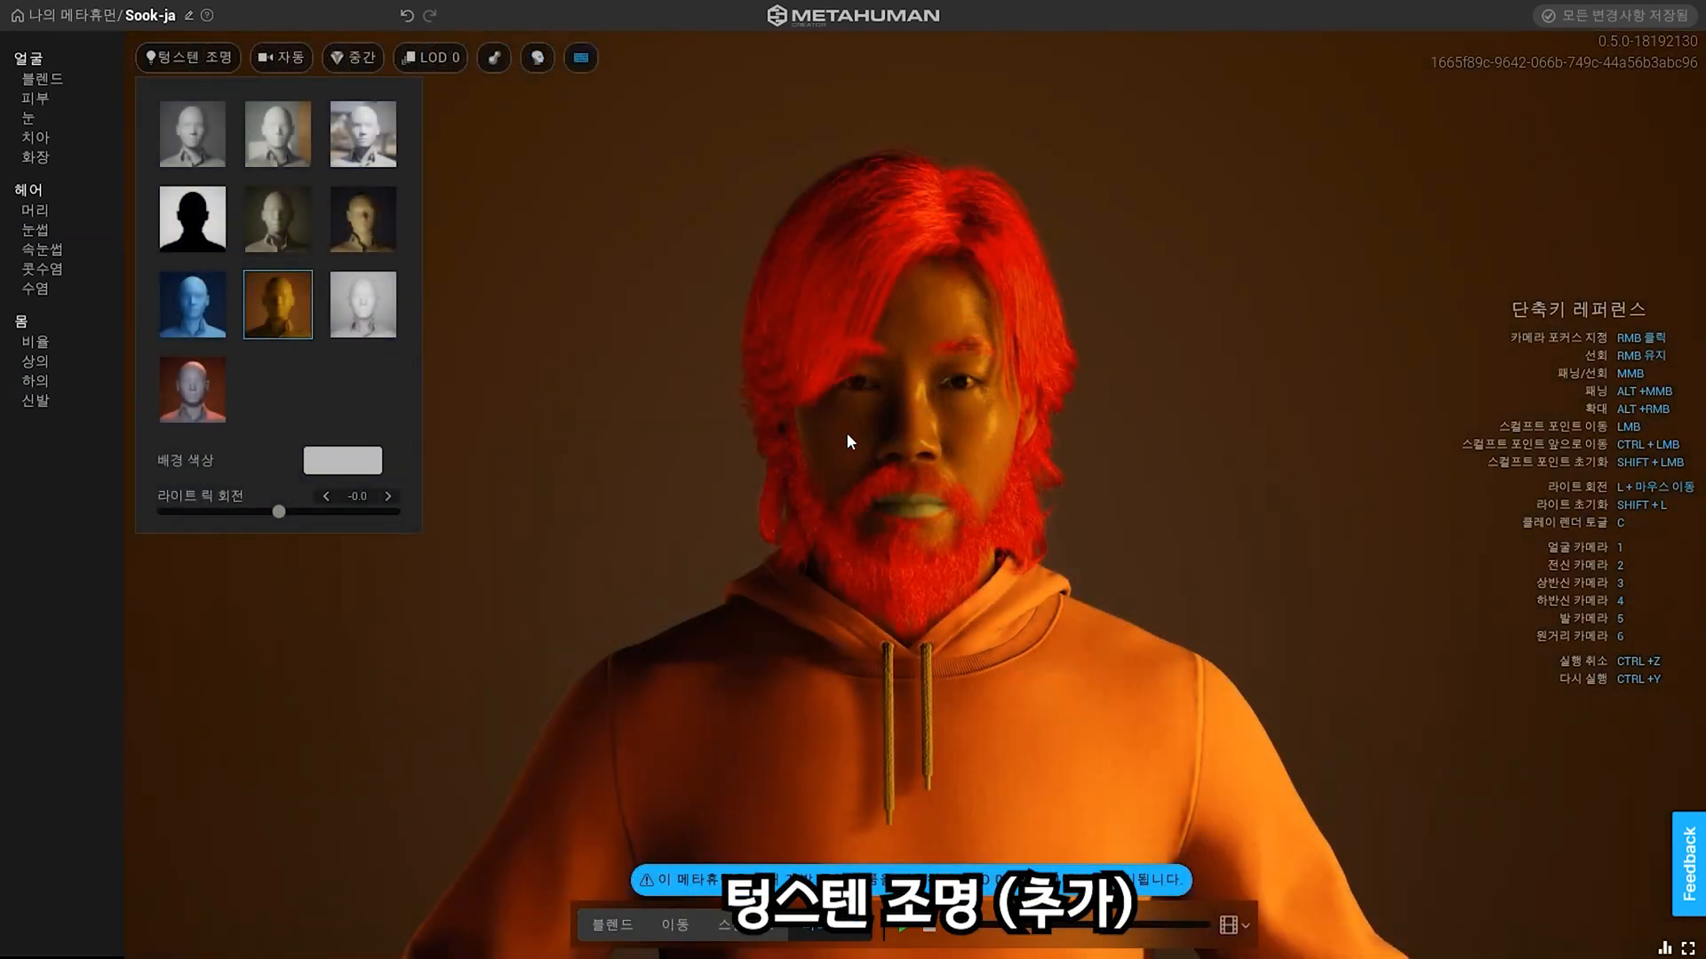
{"action": "left_click", "coordinate": [364, 305]}
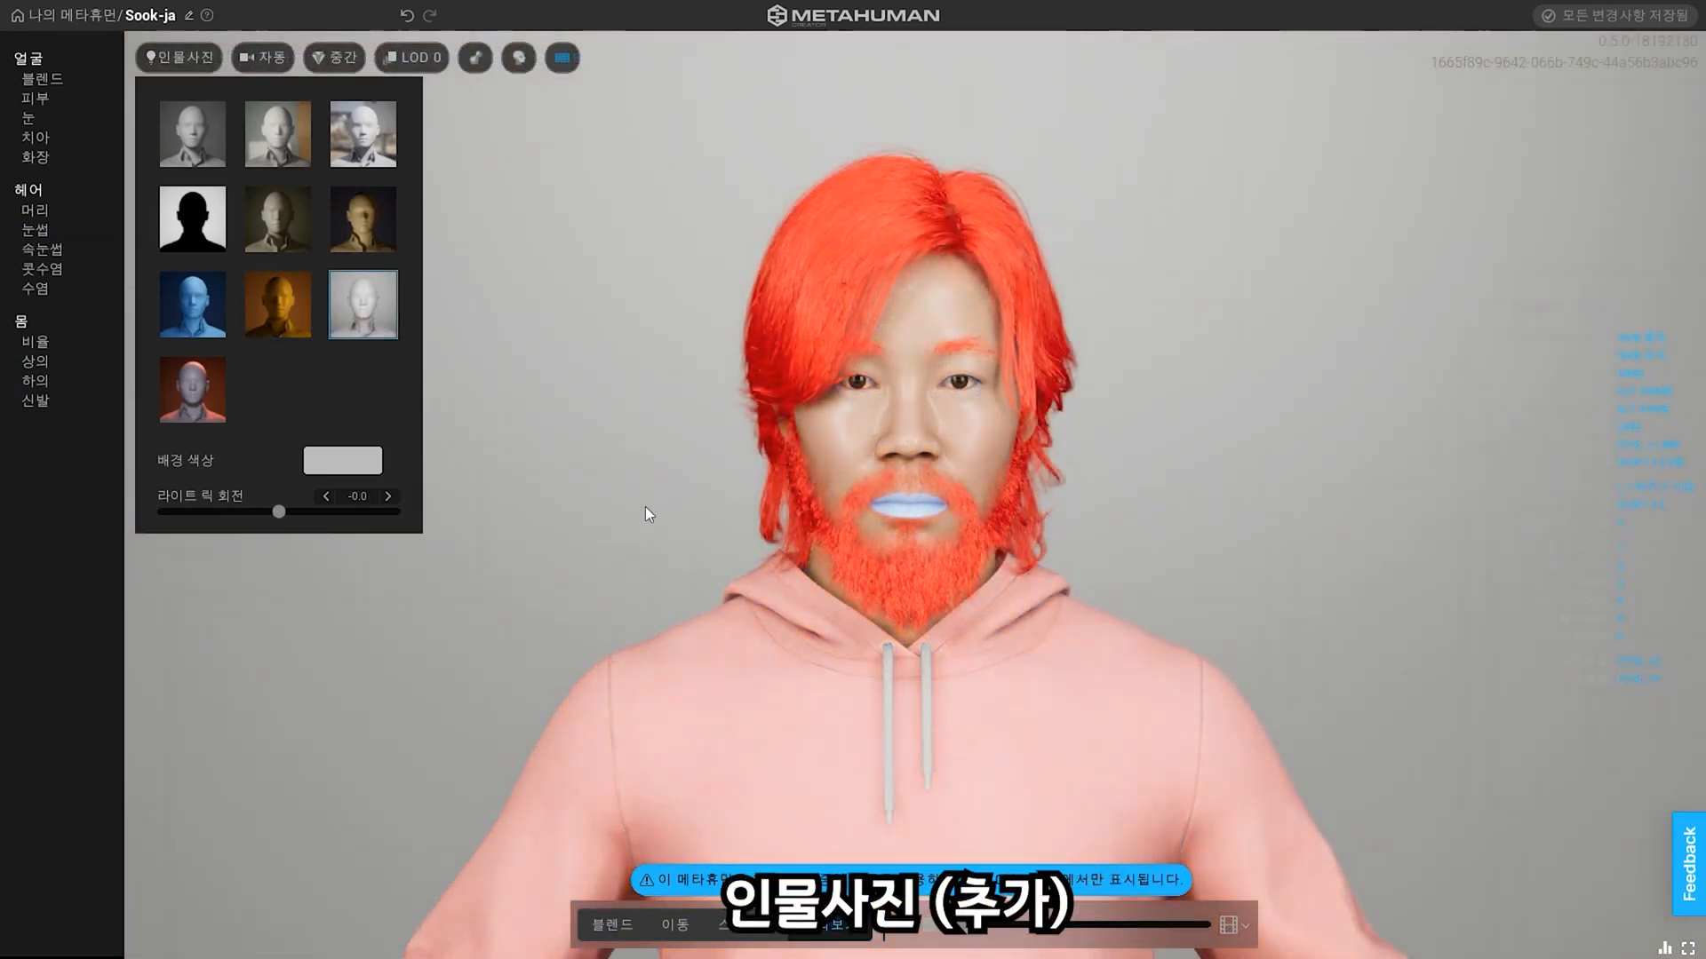
Step: Light the character with the red lantern (붉은 랜턴) environment and rotate its light rig around the figure
{"action": "left_click", "coordinate": [646, 507]}
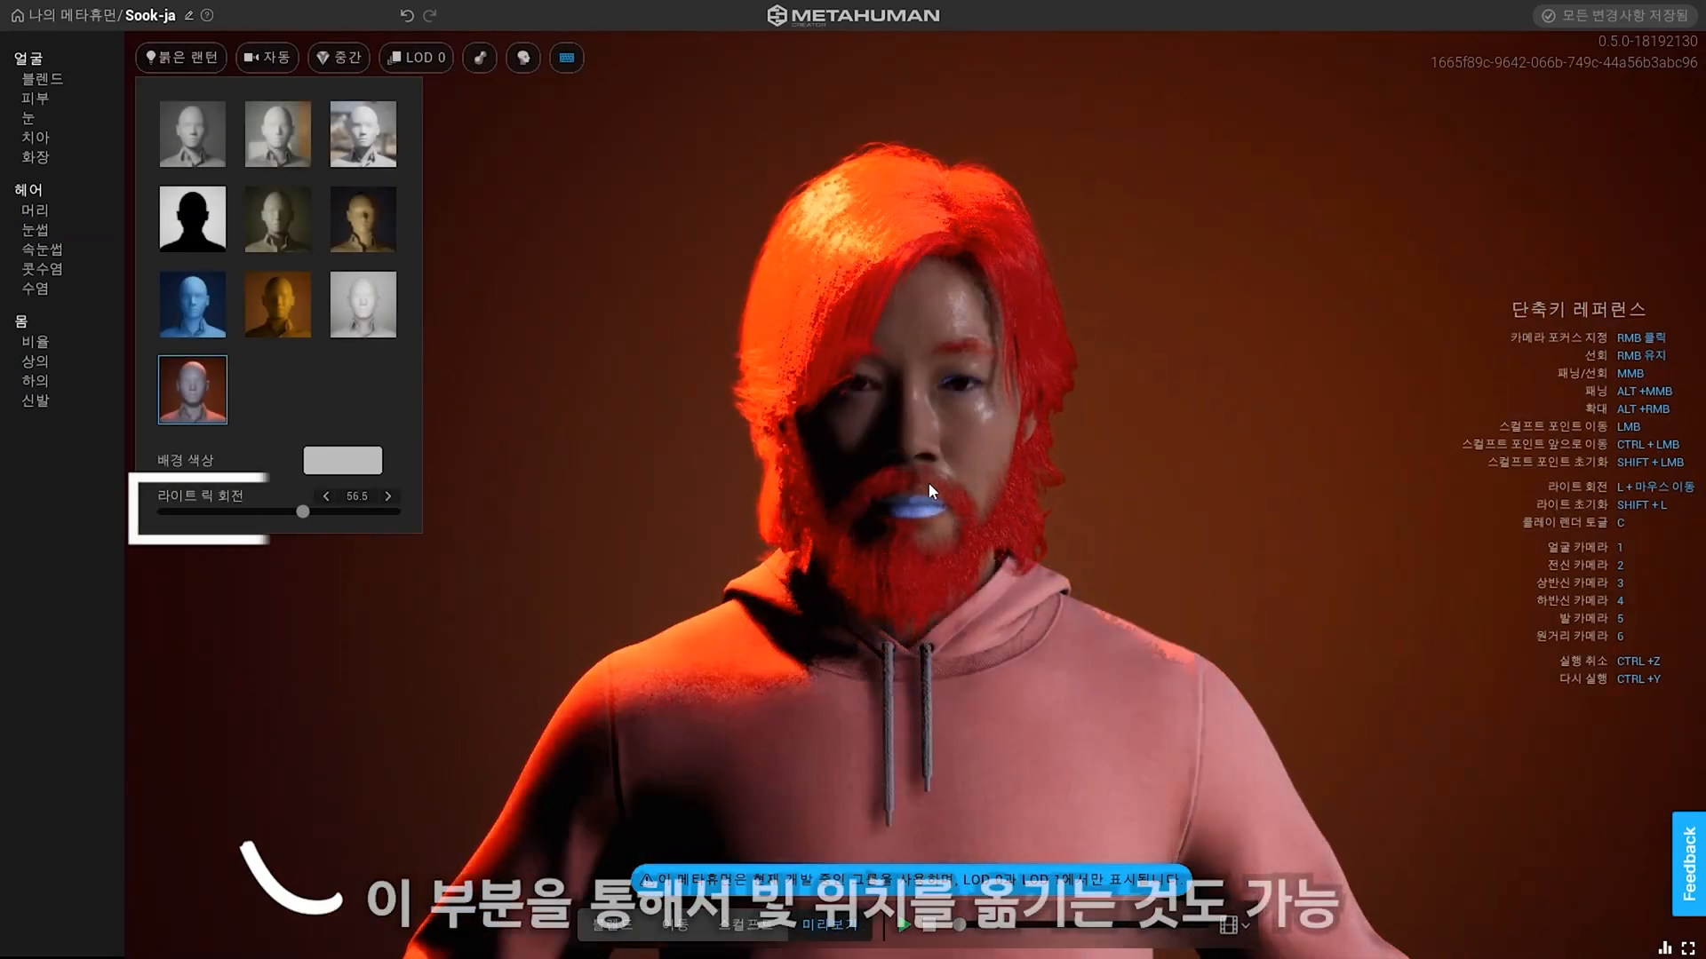
{"action": "key", "text": "l"}
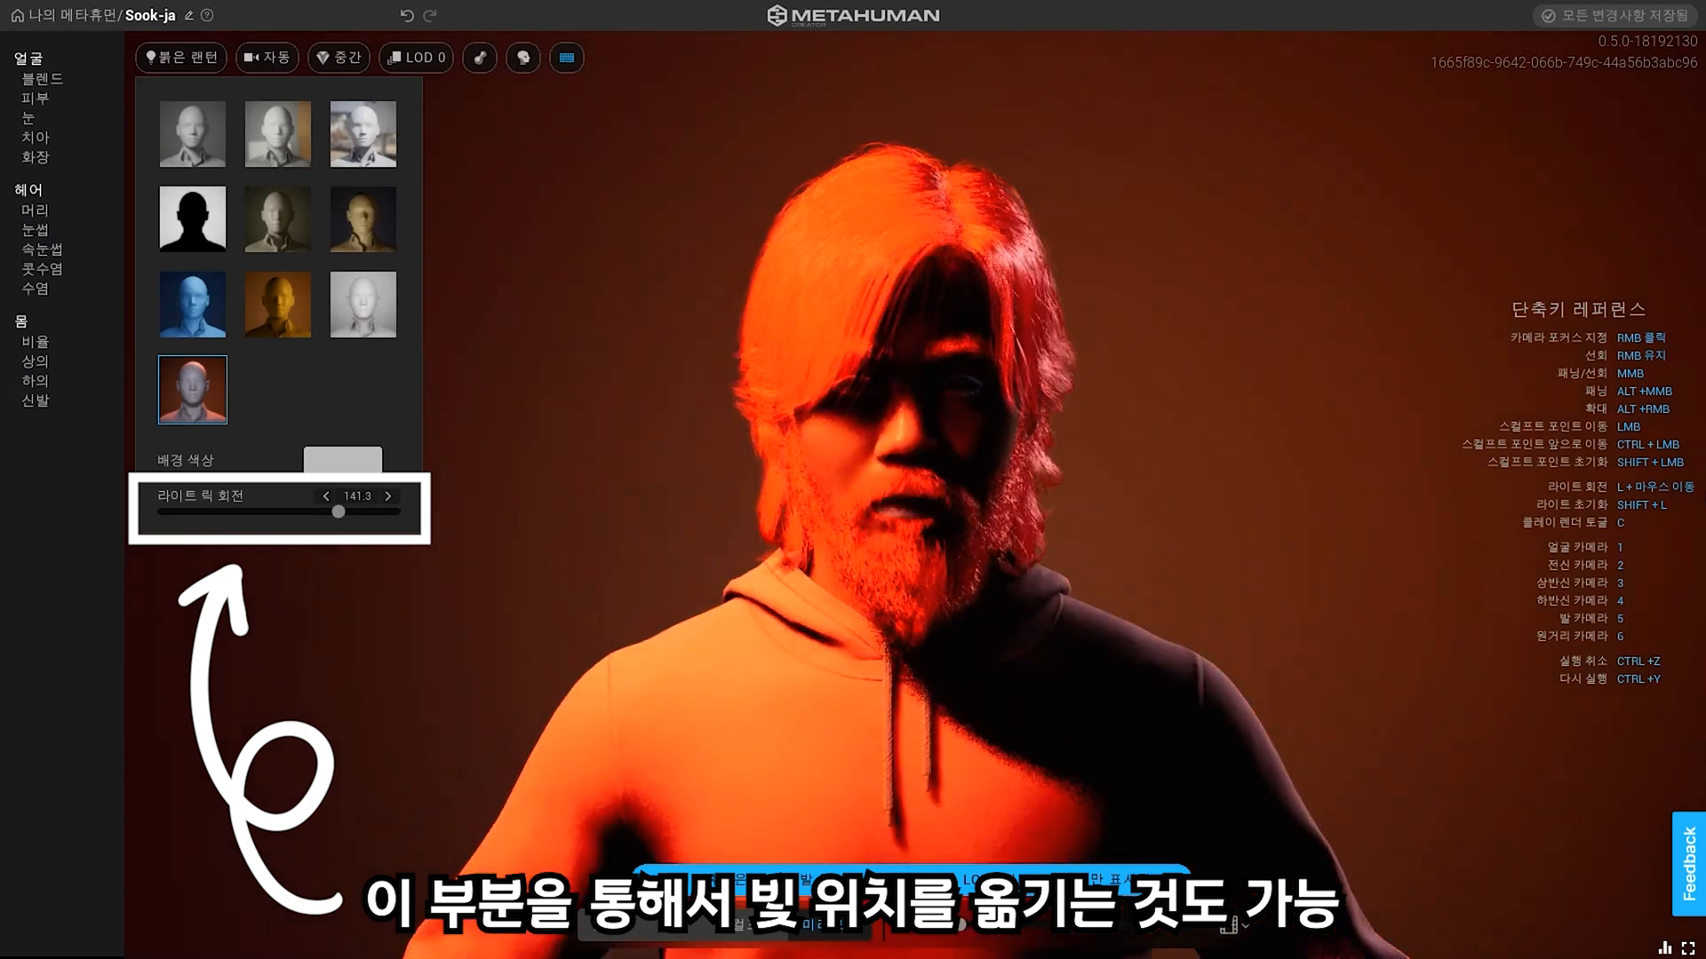
{"action": "key", "text": "l"}
Step: Set the environment's background colour to green 00DA58
{"action": "left_click", "coordinate": [332, 458]}
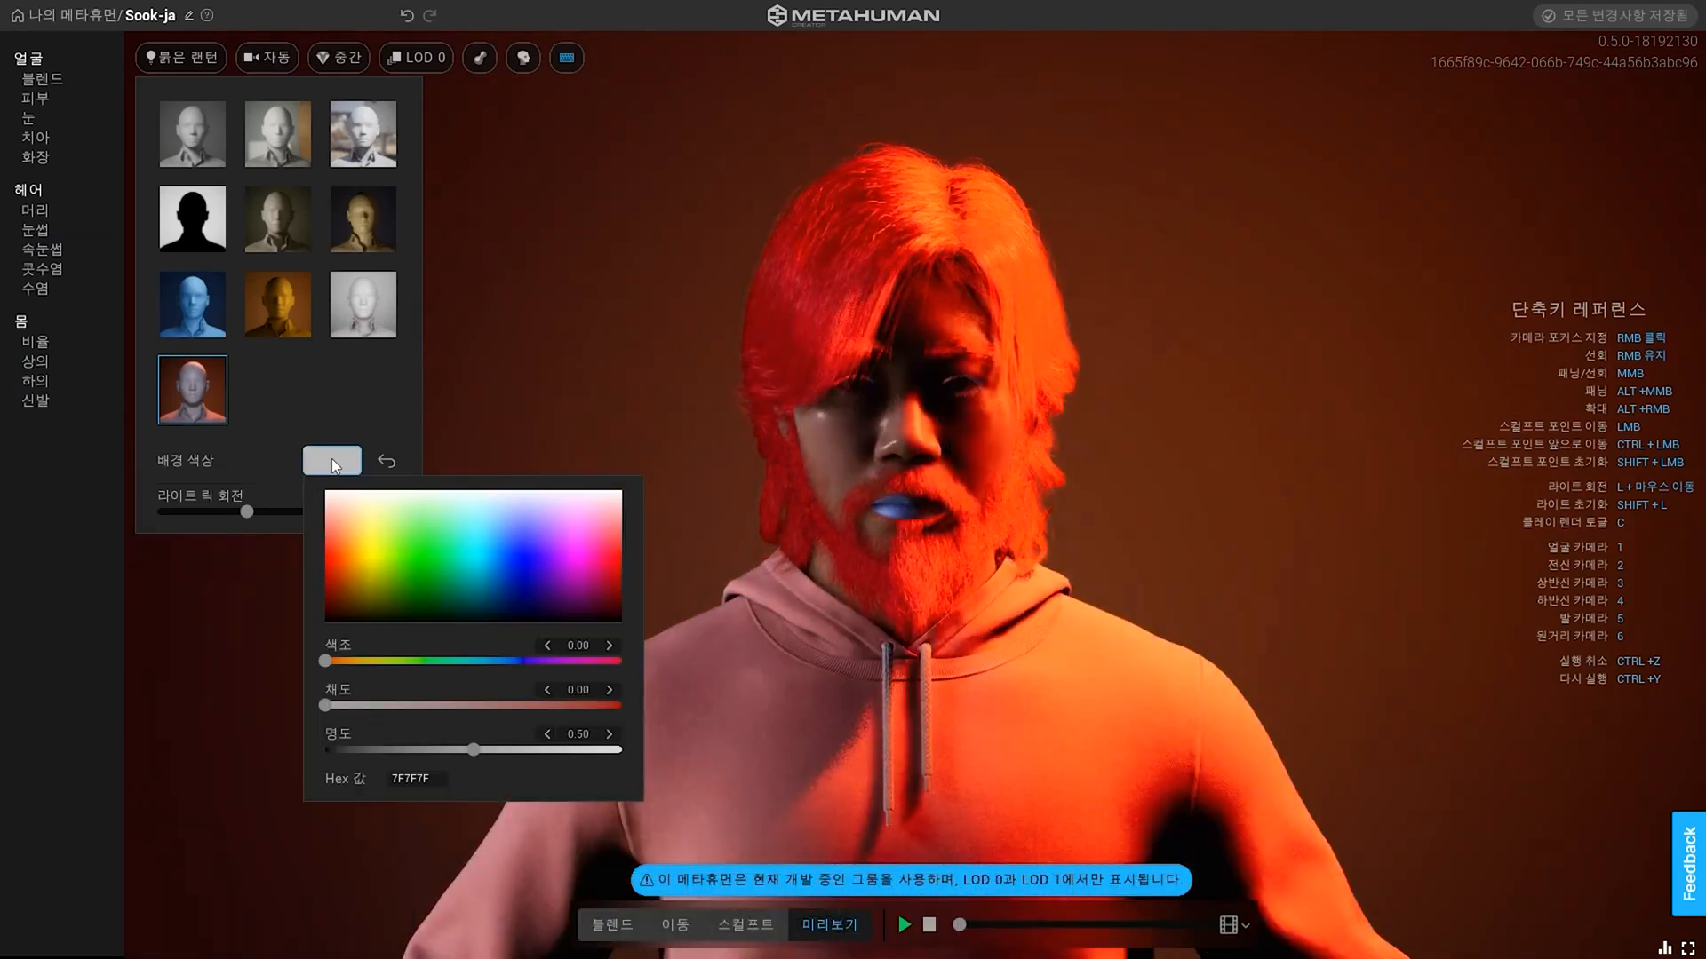
{"action": "left_click_drag", "start_coordinate": [464, 531], "coordinate": [446, 568]}
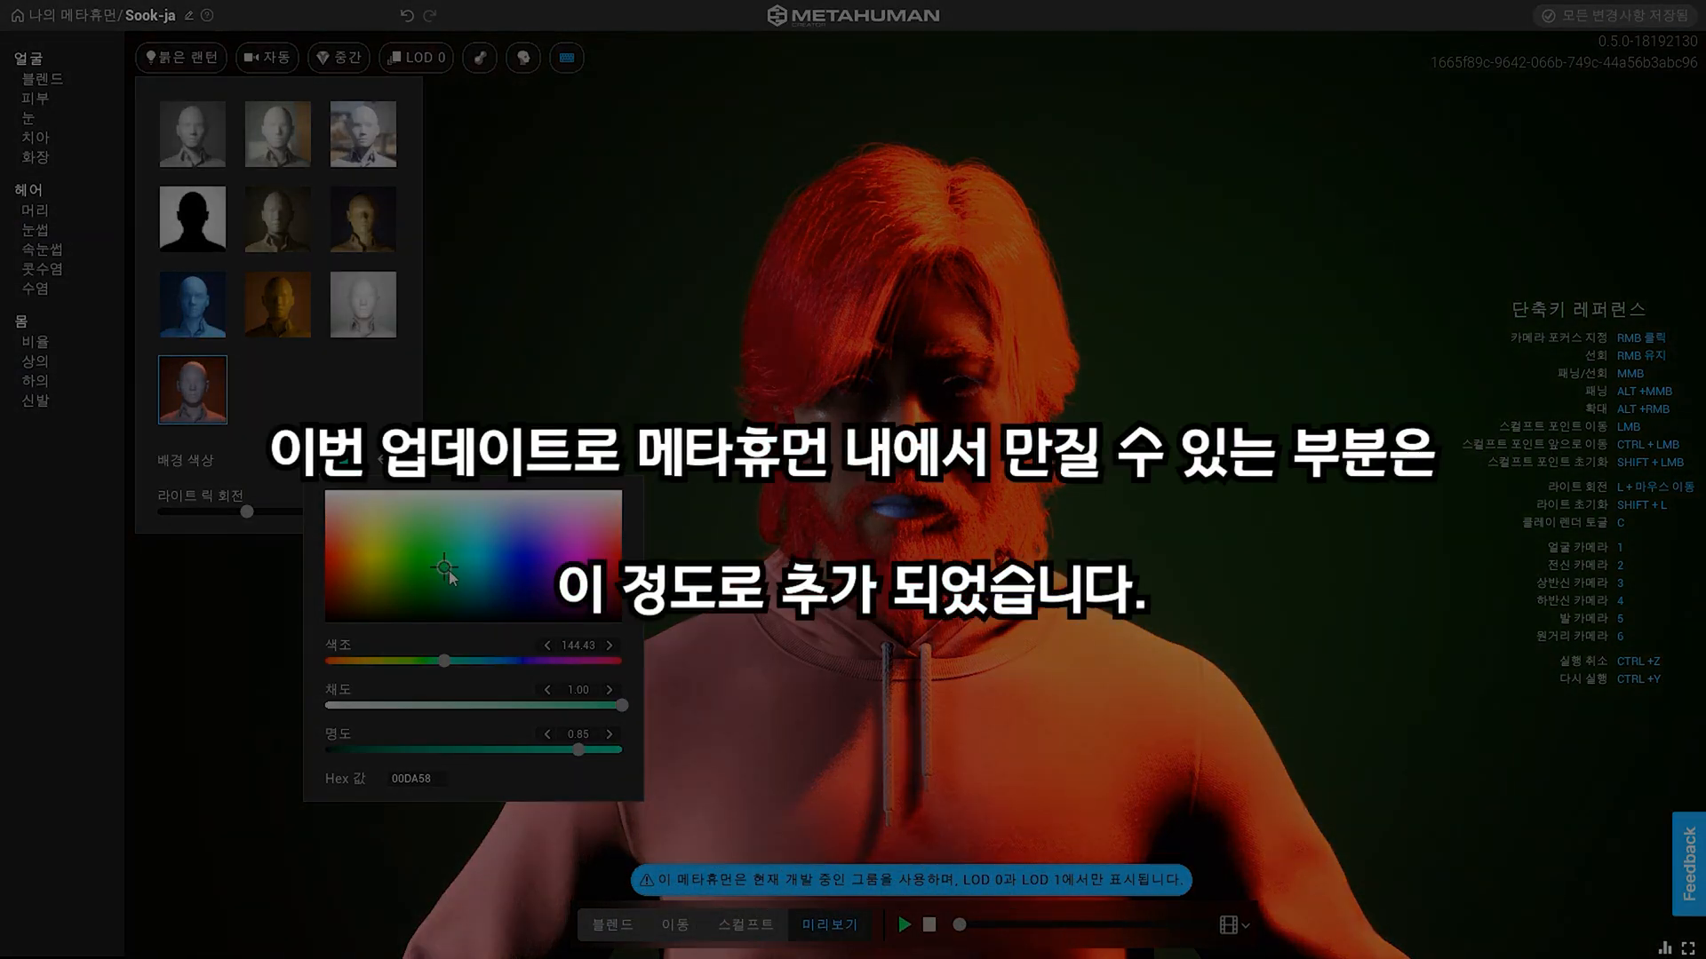
{"action": "left_click", "coordinate": [280, 476]}
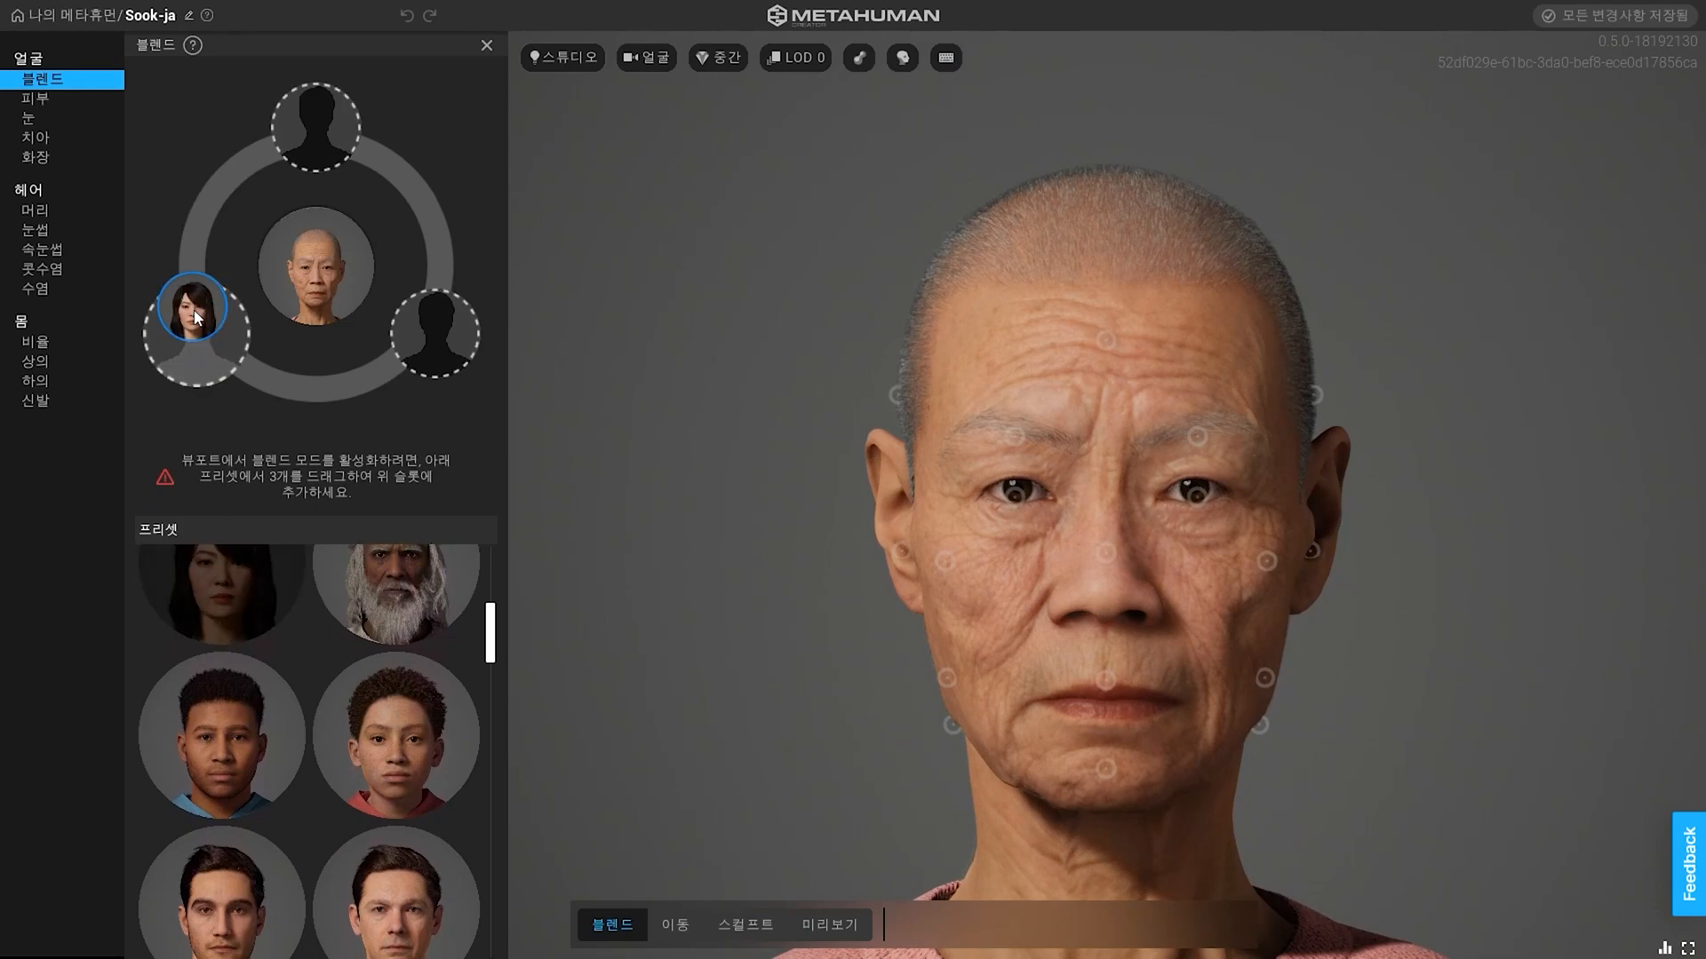
Step: Fill the blend circle's slots with preset faces, including the dark-haired man, short grey-haired woman and balding man
{"action": "scroll", "coordinate": [289, 691], "scroll_direction": "down", "scroll_amount": 2}
{"action": "left_click_drag", "start_coordinate": [254, 484], "coordinate": [315, 127]}
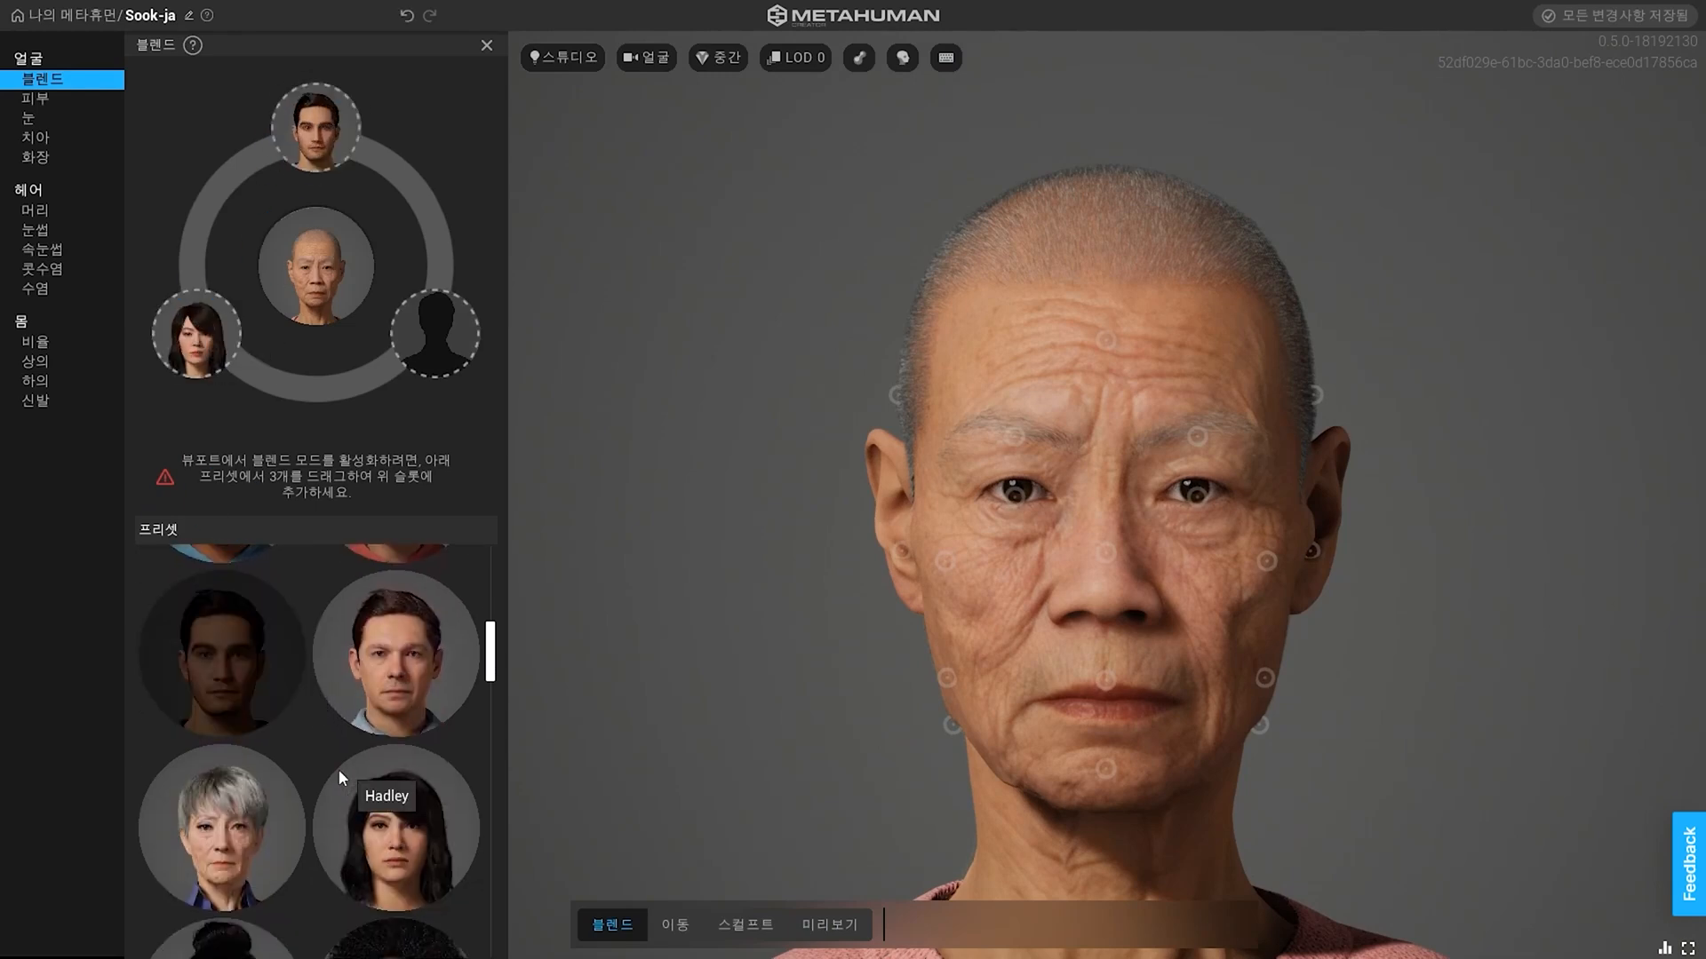
{"action": "left_click_drag", "start_coordinate": [417, 351], "coordinate": [435, 336]}
{"action": "scroll", "coordinate": [301, 766], "scroll_direction": "down", "scroll_amount": 6}
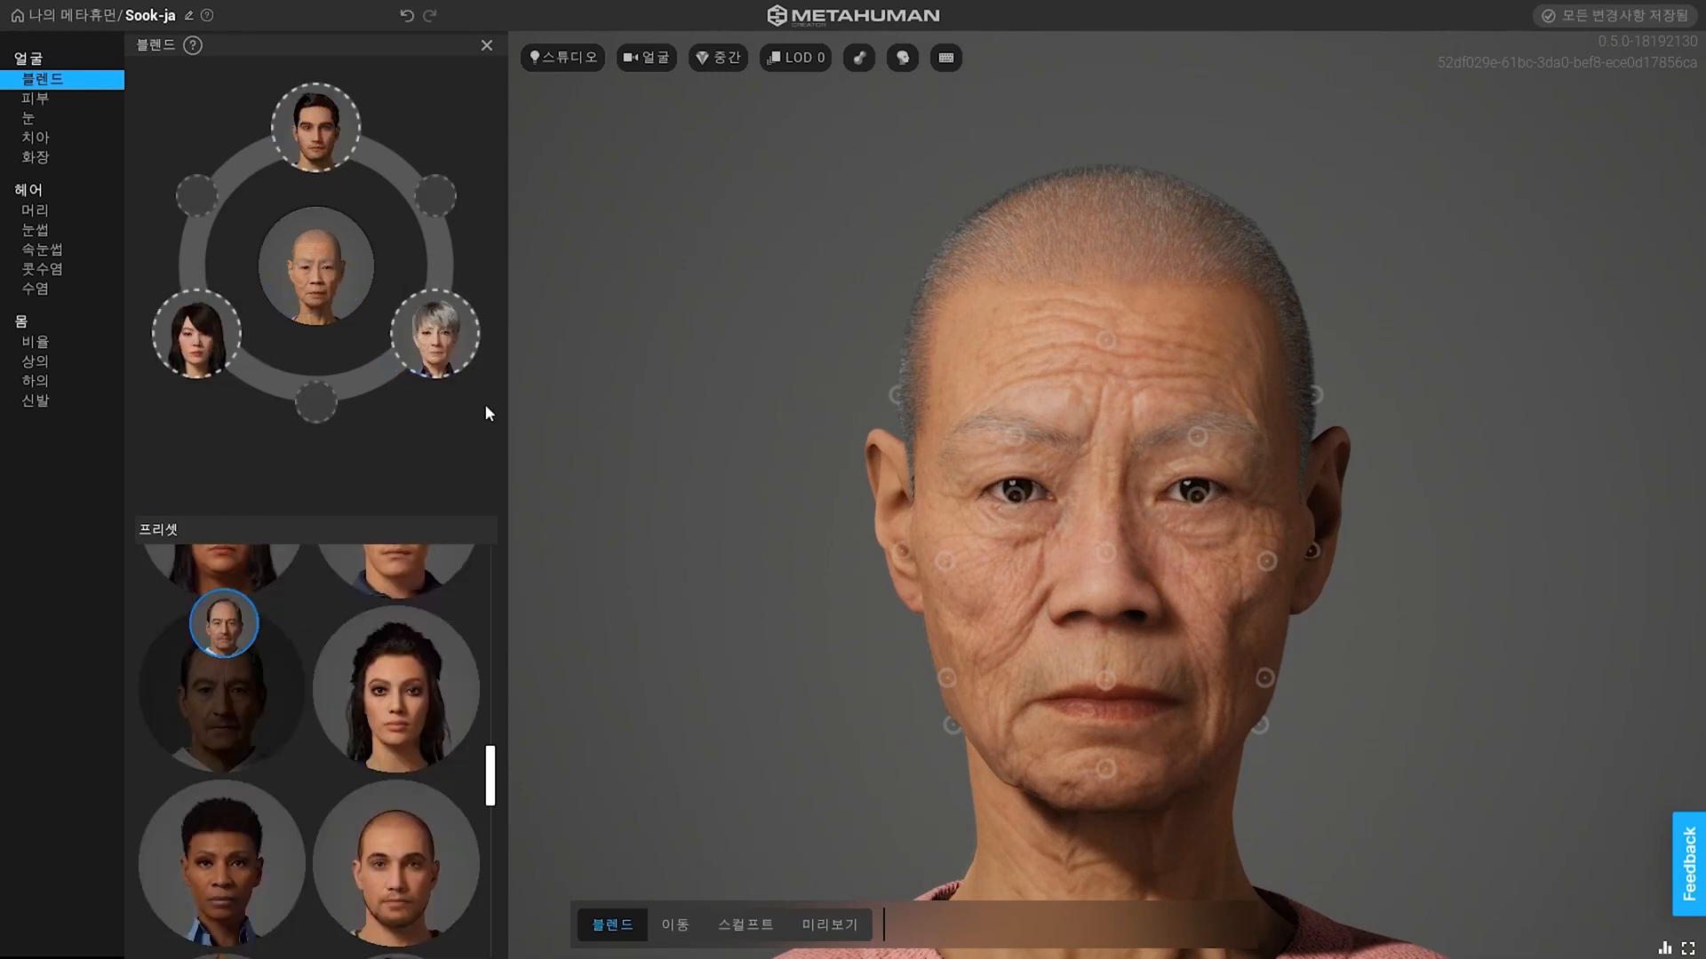
{"action": "scroll", "coordinate": [402, 707], "scroll_direction": "down", "scroll_amount": 4}
{"action": "left_click_drag", "start_coordinate": [223, 788], "coordinate": [409, 335]}
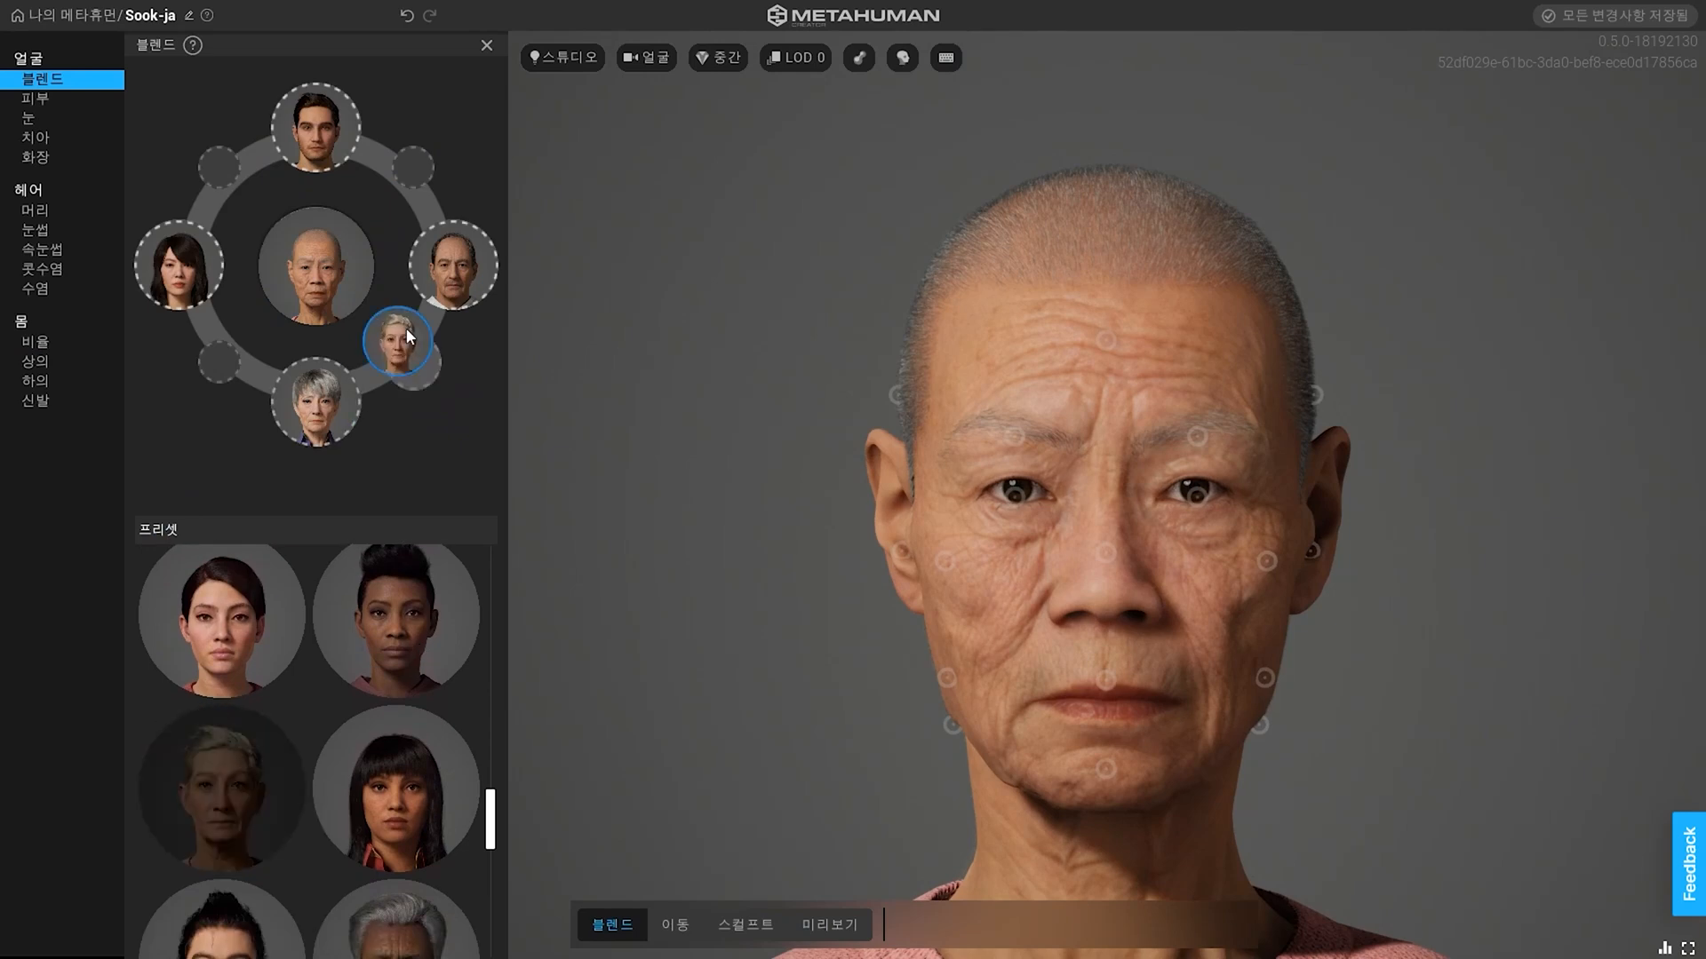
{"action": "scroll", "coordinate": [375, 797], "scroll_direction": "down", "scroll_amount": 3}
Step: Set the teeth's lower jaw shift (하악 이동) to 0.43 and open the tooth colour
{"action": "left_click", "coordinate": [35, 97]}
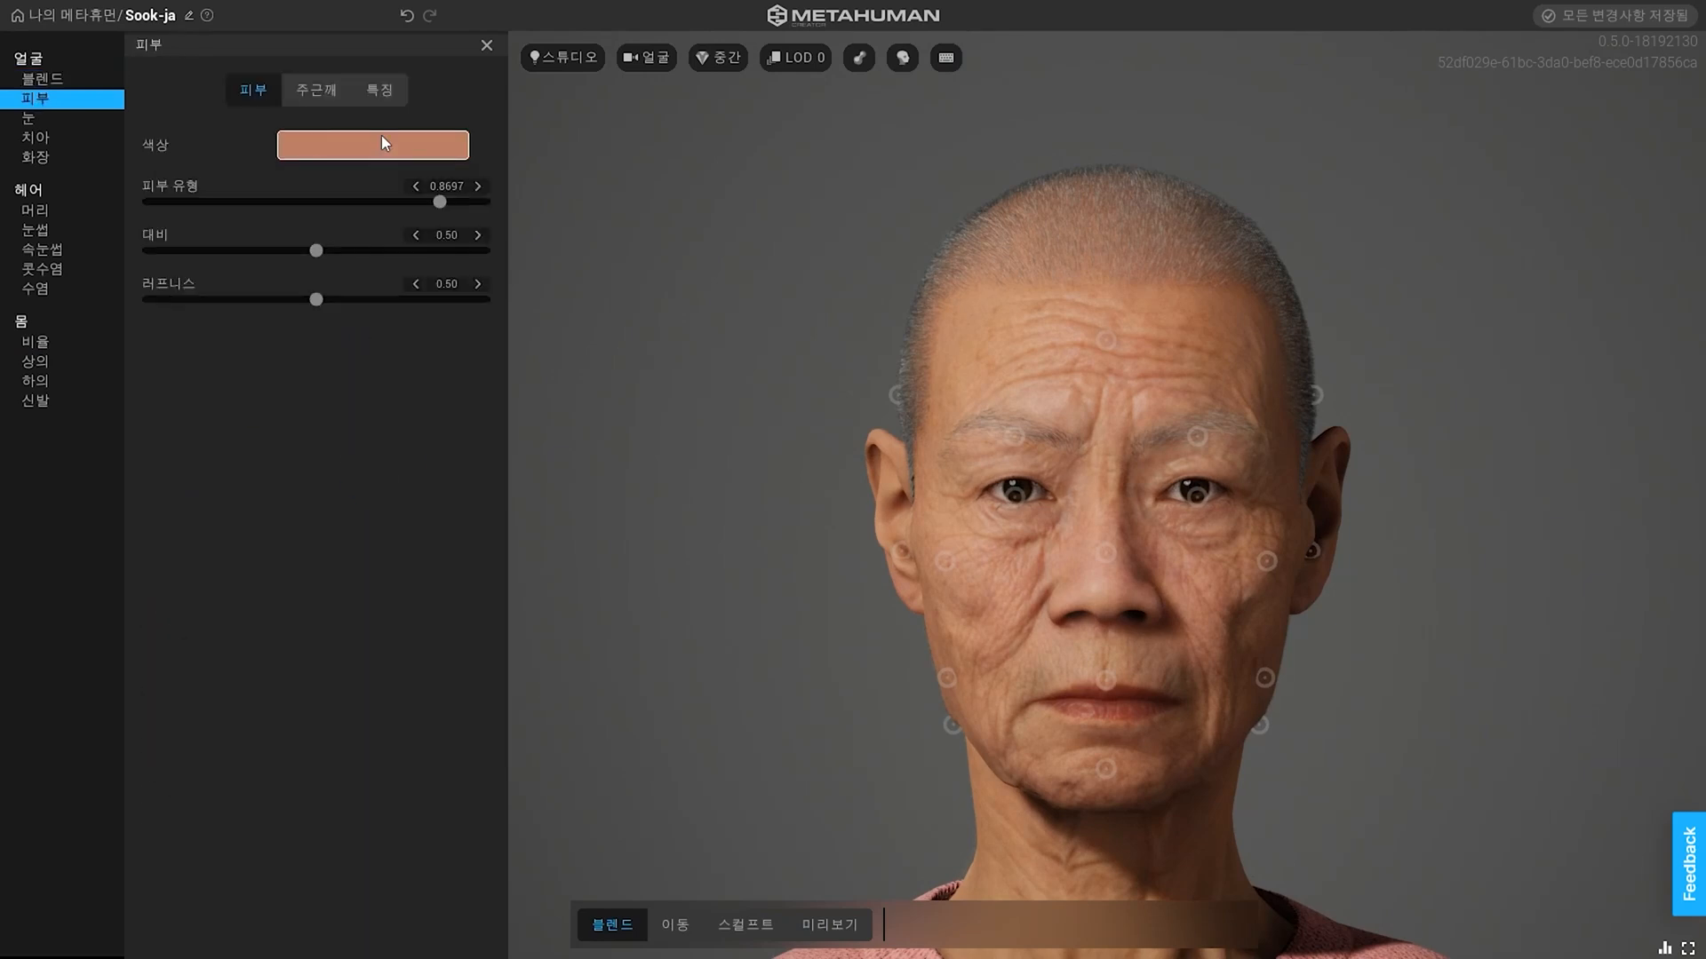
{"action": "left_click", "coordinate": [35, 137]}
{"action": "left_click_drag", "start_coordinate": [420, 351], "coordinate": [451, 362]}
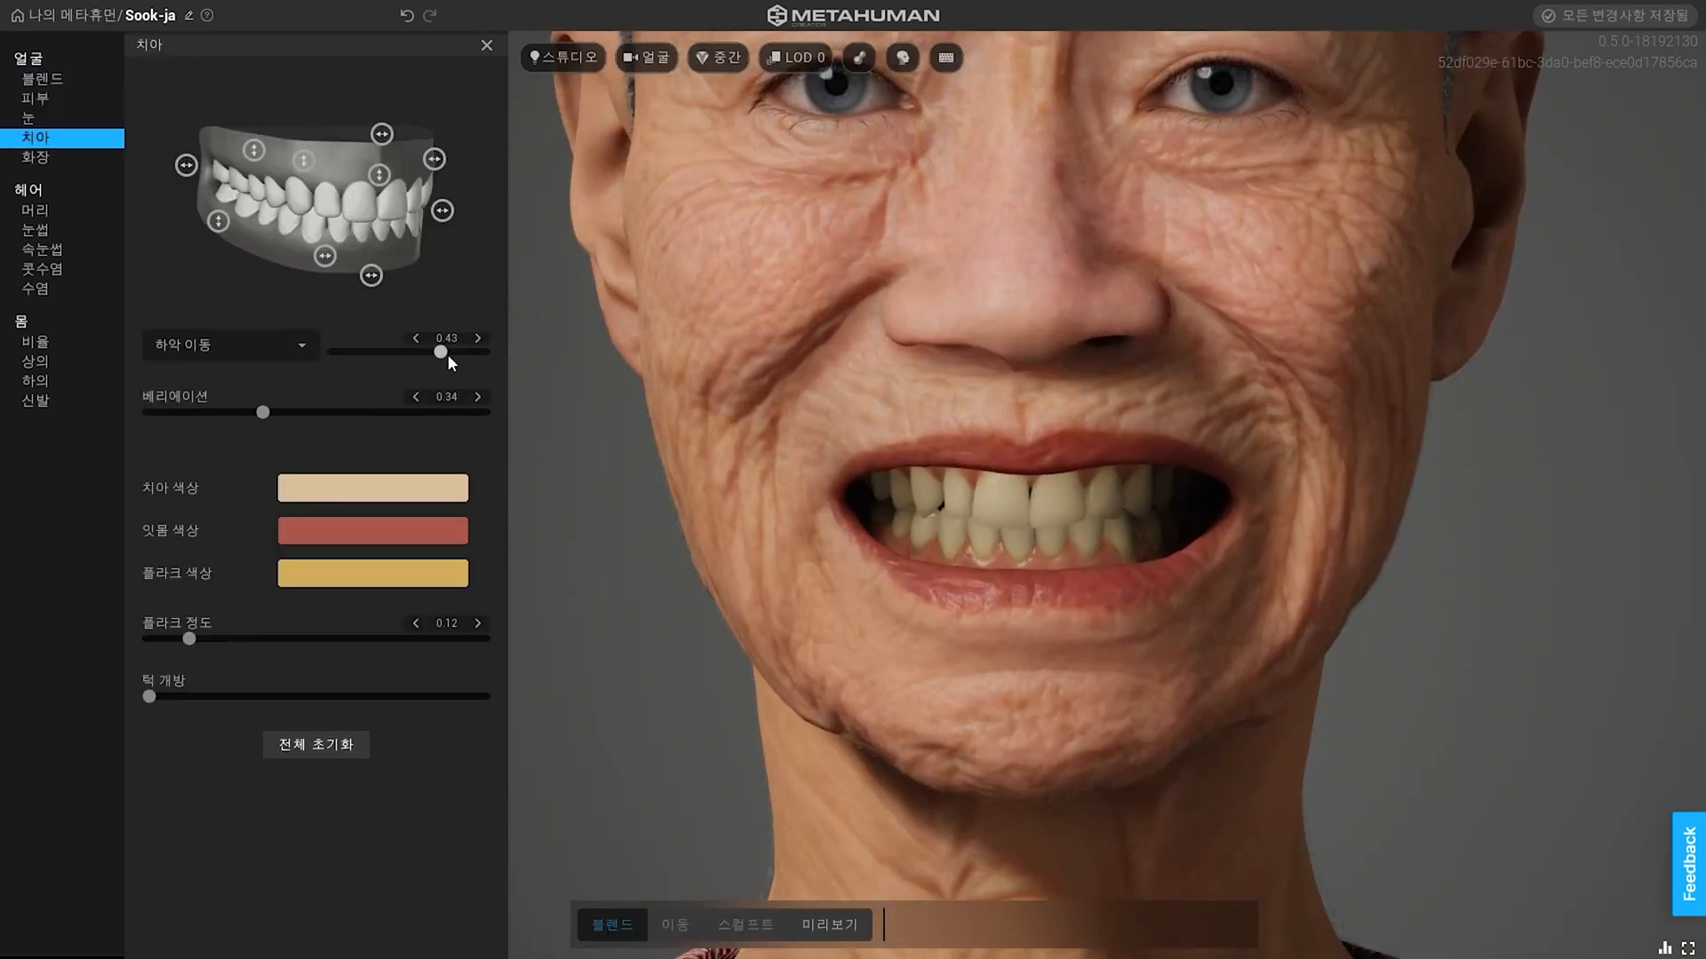
{"action": "left_click", "coordinate": [350, 484]}
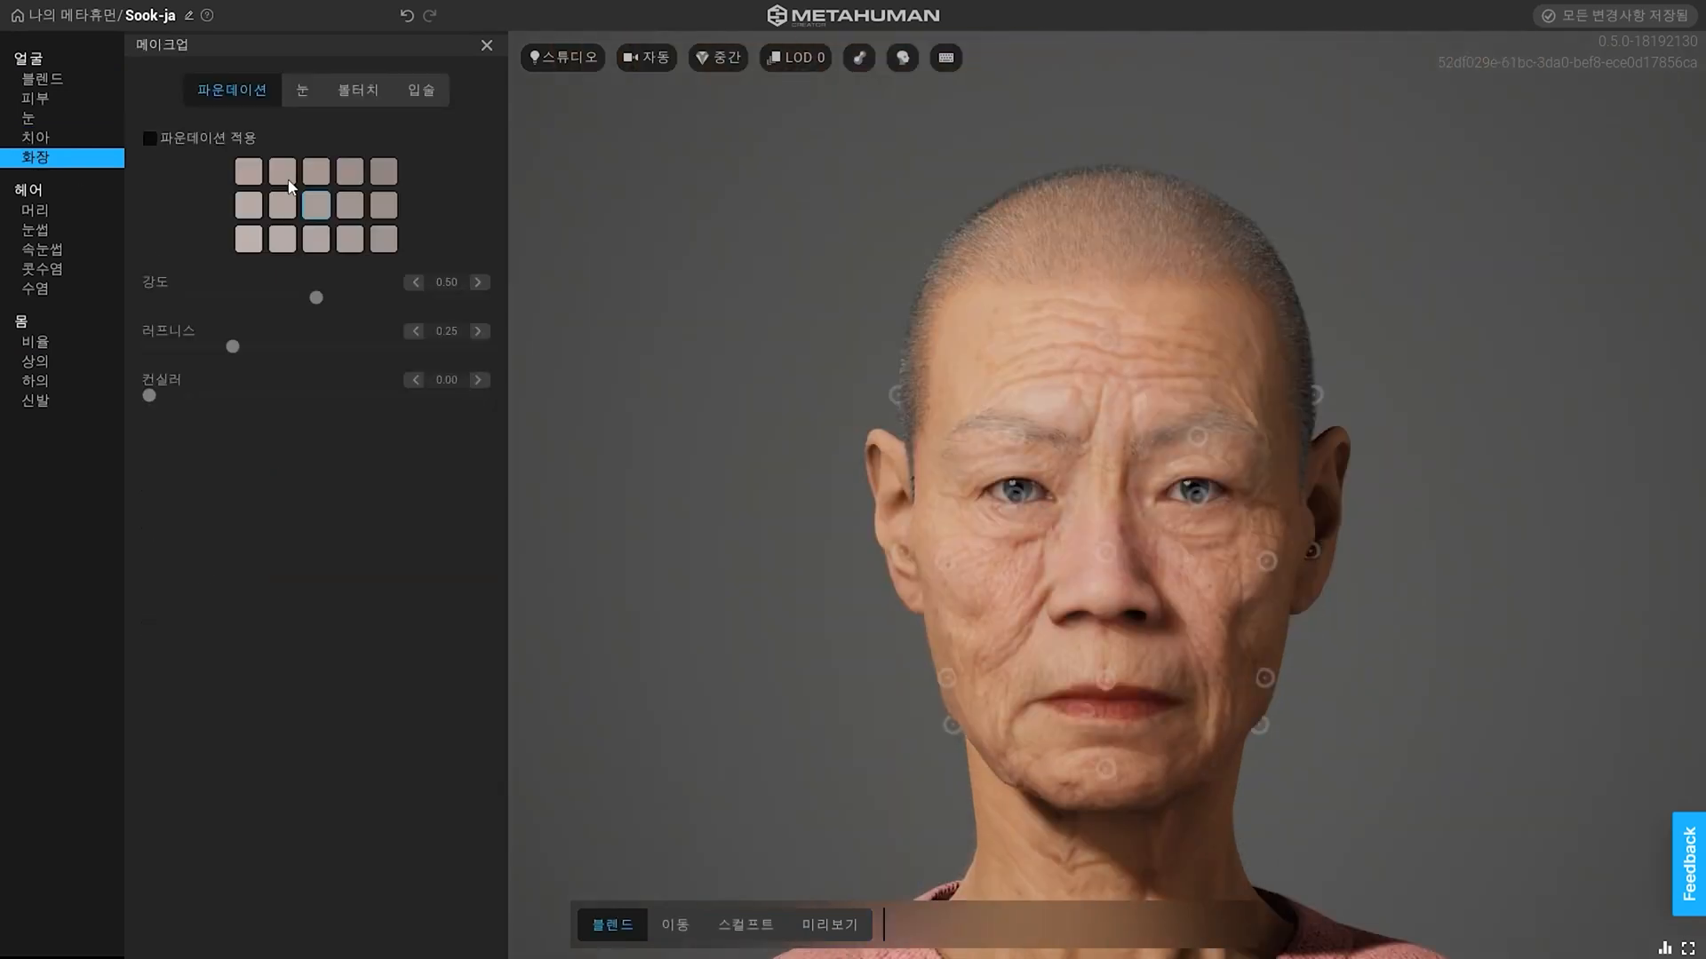
Step: Raise the saturation of the eye makeup's custom red colour to its maximum and blend the face from a control point beside the eye
{"action": "left_click", "coordinate": [301, 92]}
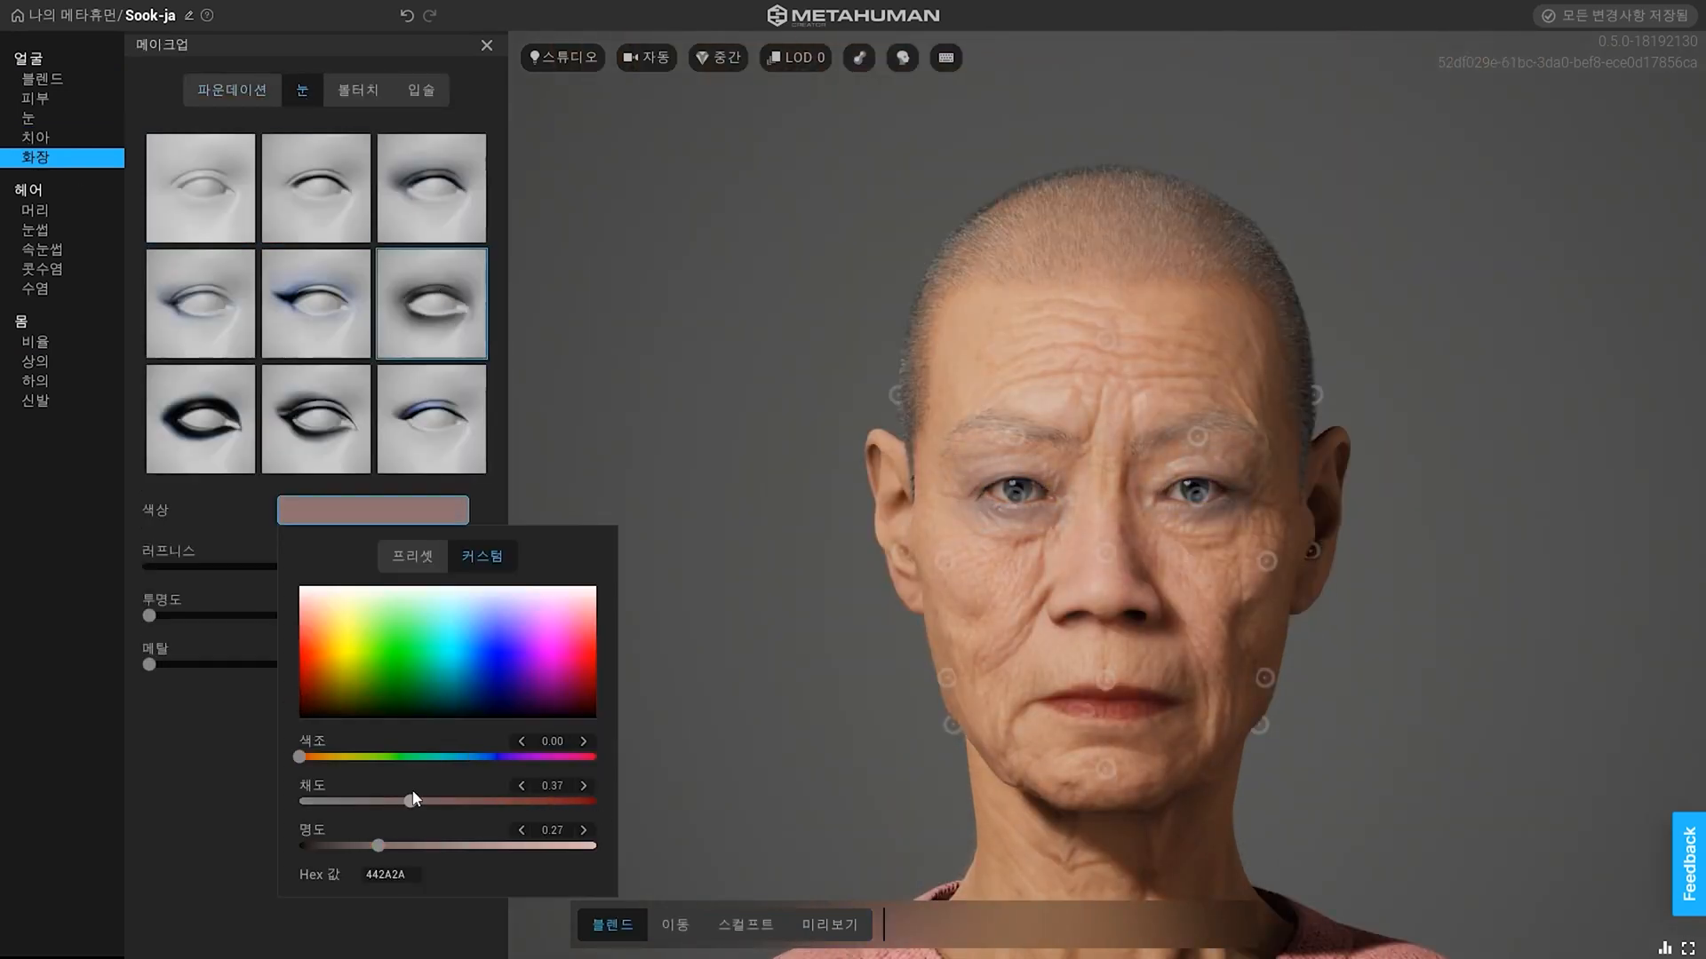
{"action": "left_click_drag", "start_coordinate": [412, 799], "coordinate": [595, 799]}
{"action": "left_click", "coordinate": [273, 573]}
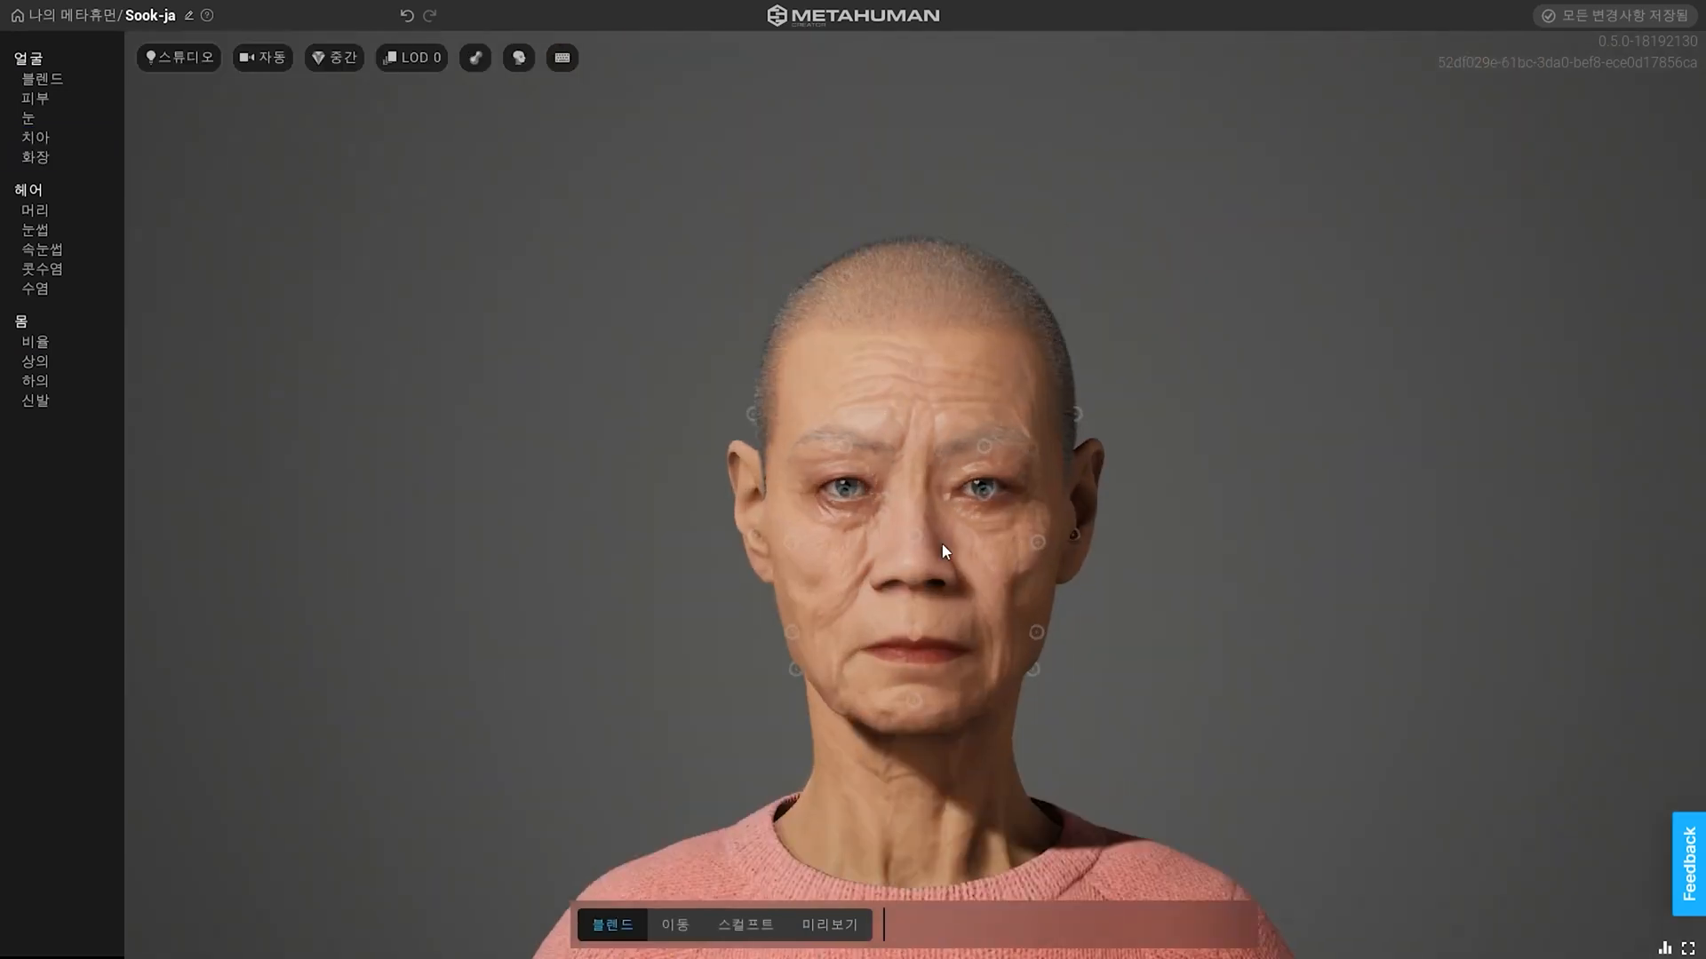
{"action": "left_click_drag", "start_coordinate": [748, 446], "coordinate": [815, 573]}
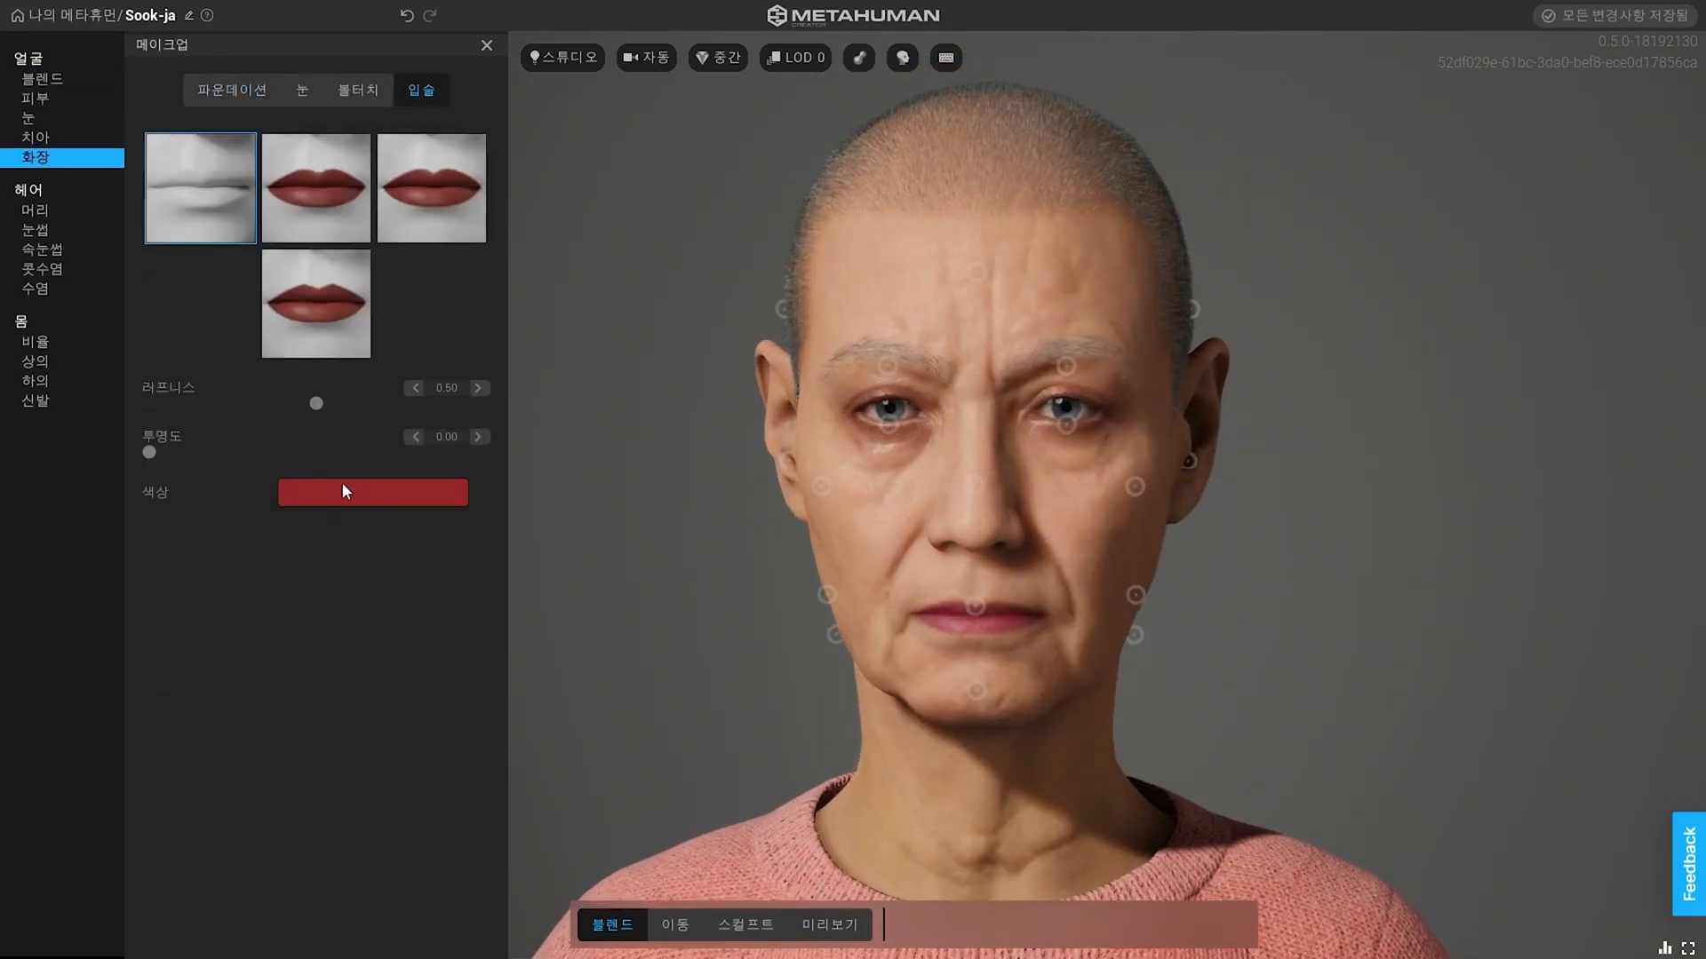
Step: Give the lips the first lipstick style with the custom orange-brown colour 763513, and open the lip colour presets
{"action": "left_click", "coordinate": [343, 482]}
{"action": "left_click", "coordinate": [316, 624]}
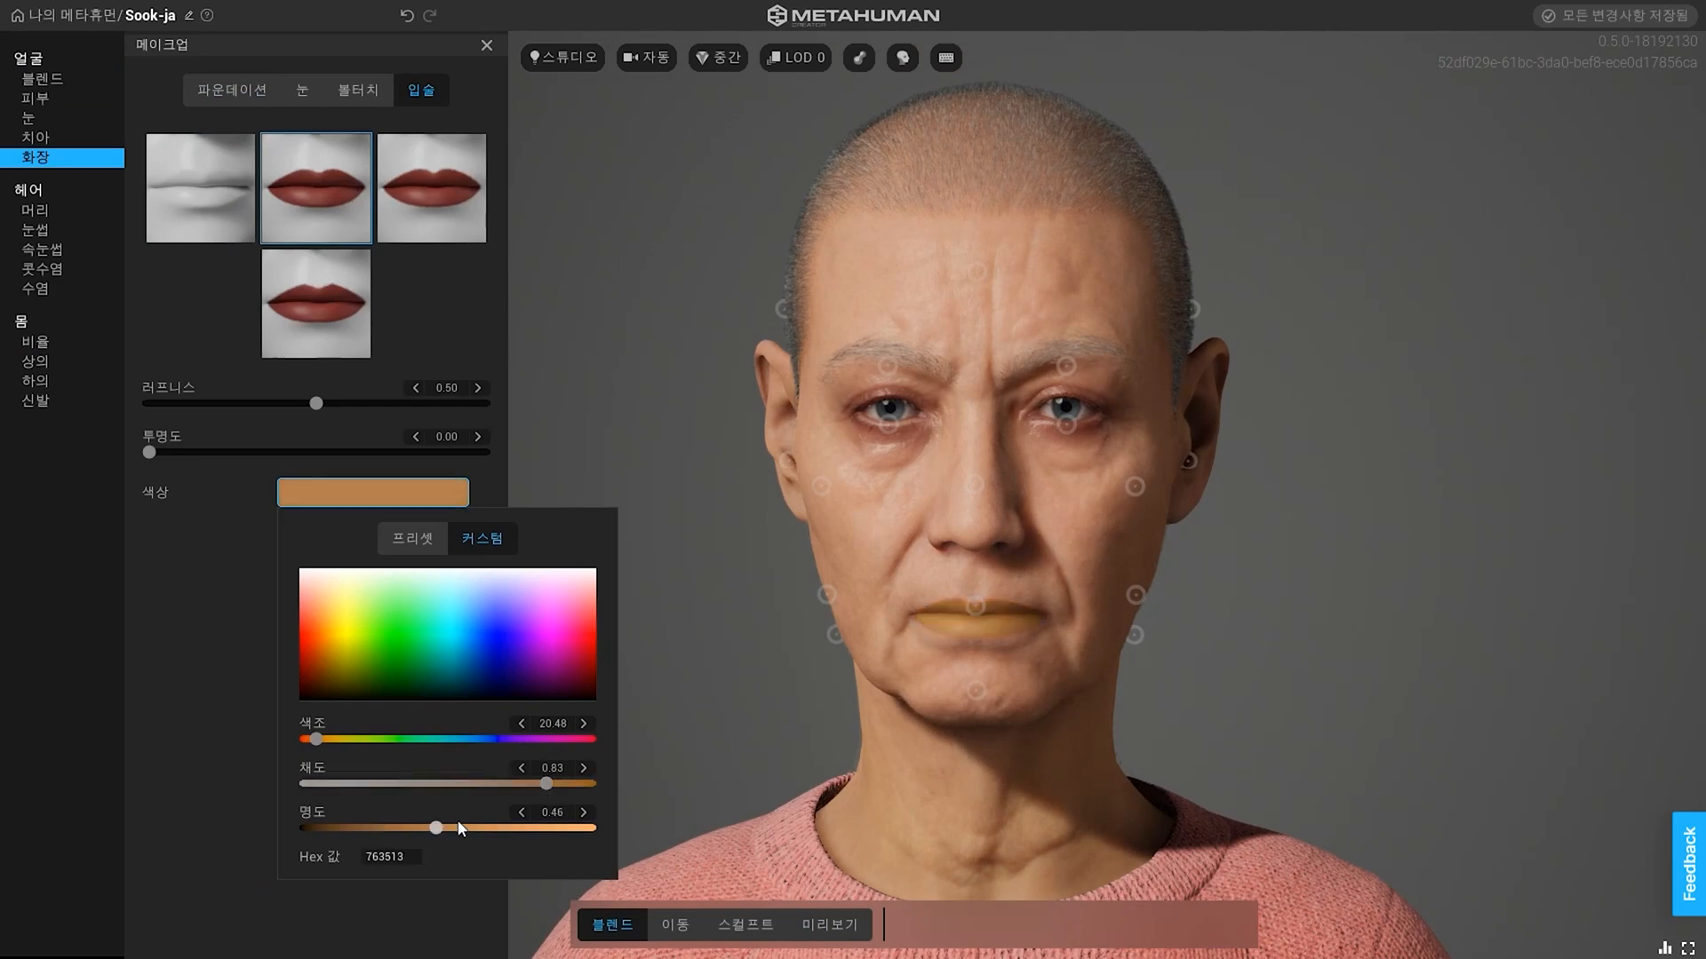
{"action": "left_click", "coordinate": [413, 538]}
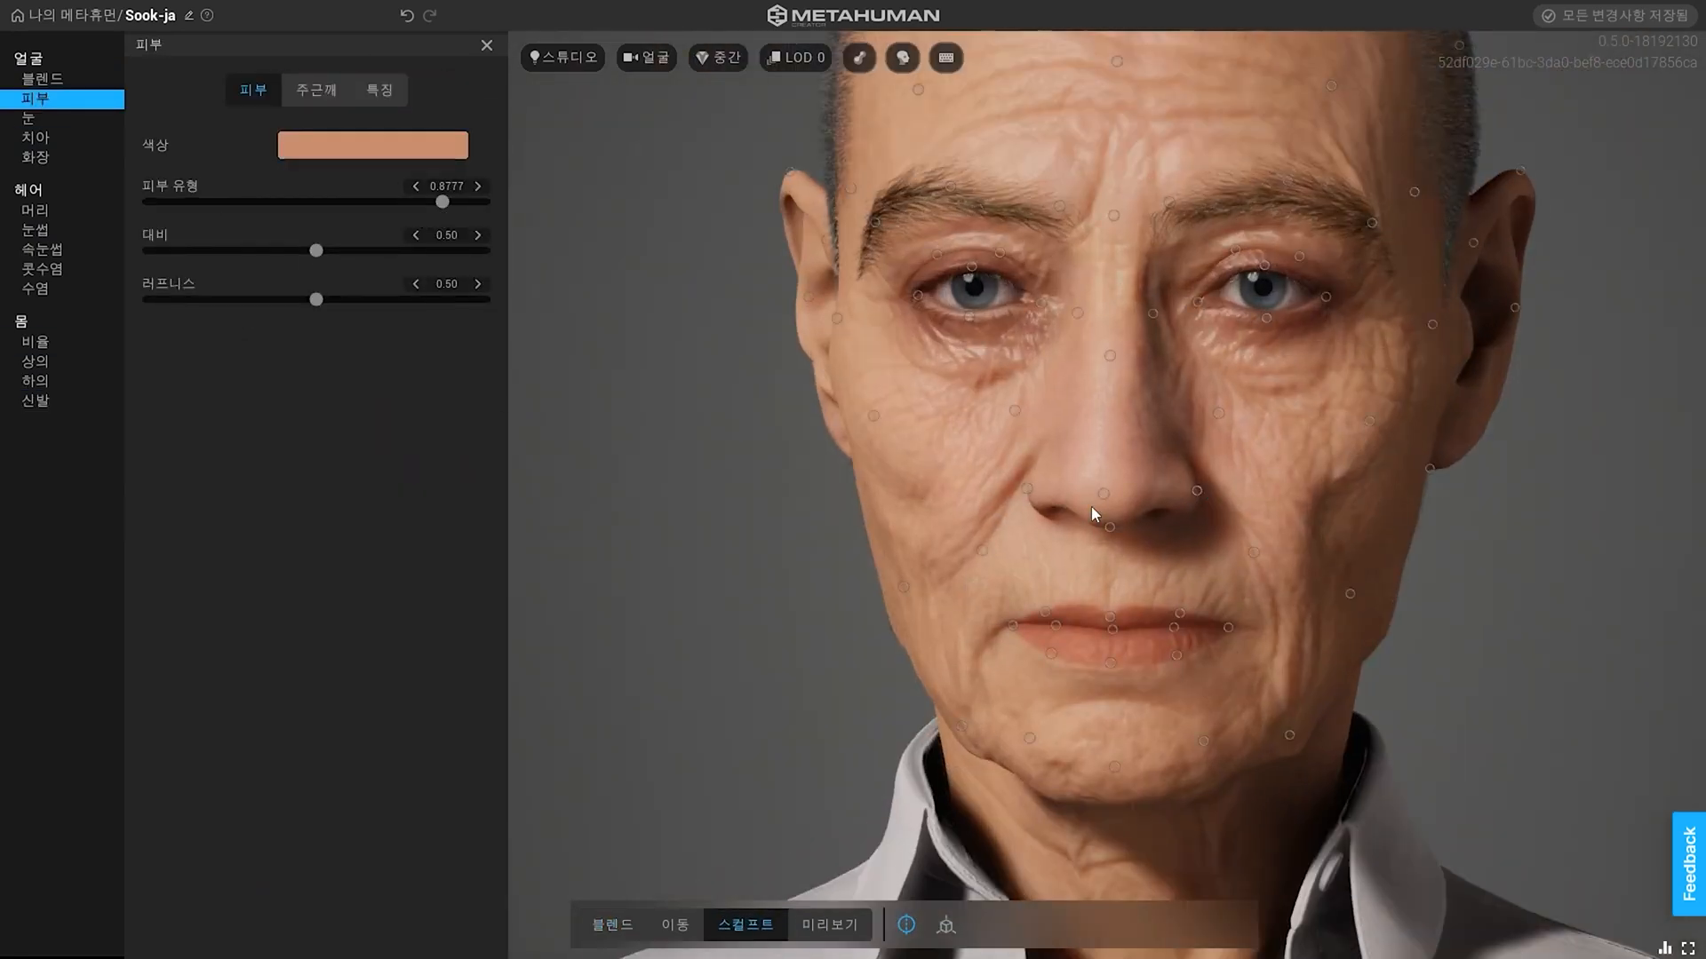
Step: Sculpt the area around the nose tip upward and choose a style for the eyebrows
{"action": "left_click_drag", "start_coordinate": [1091, 507], "coordinate": [1116, 418]}
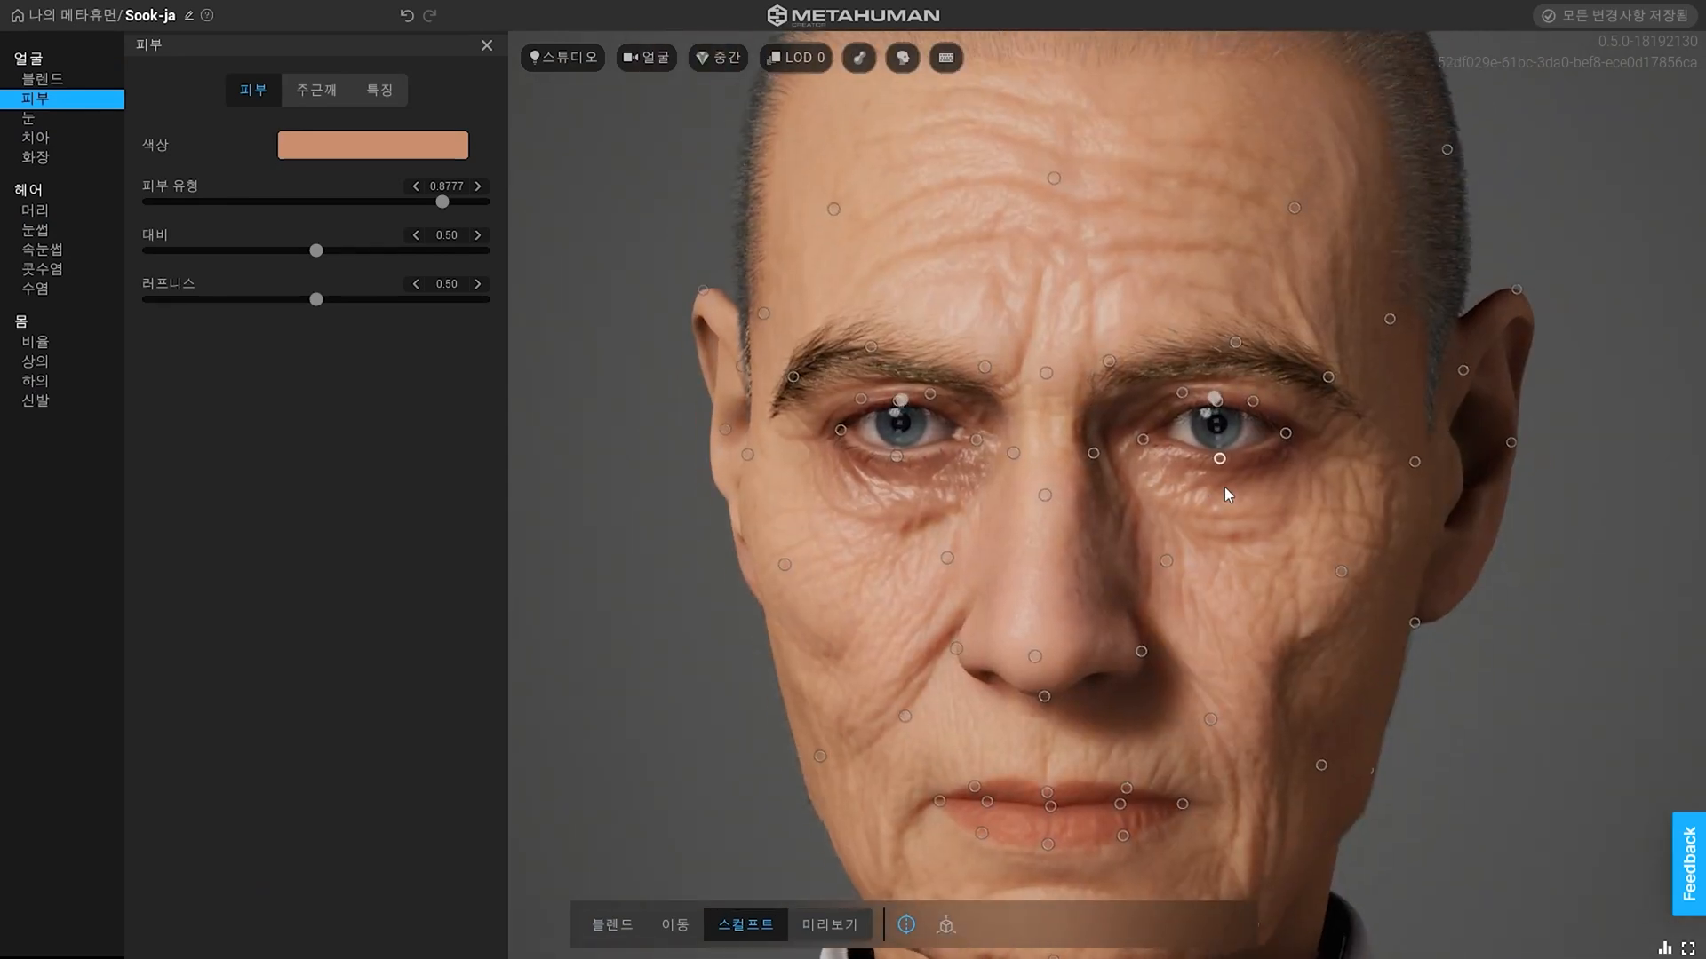
{"action": "left_click", "coordinate": [35, 229]}
{"action": "left_click", "coordinate": [283, 608]}
{"action": "left_click_drag", "start_coordinate": [1155, 568], "coordinate": [1295, 576]}
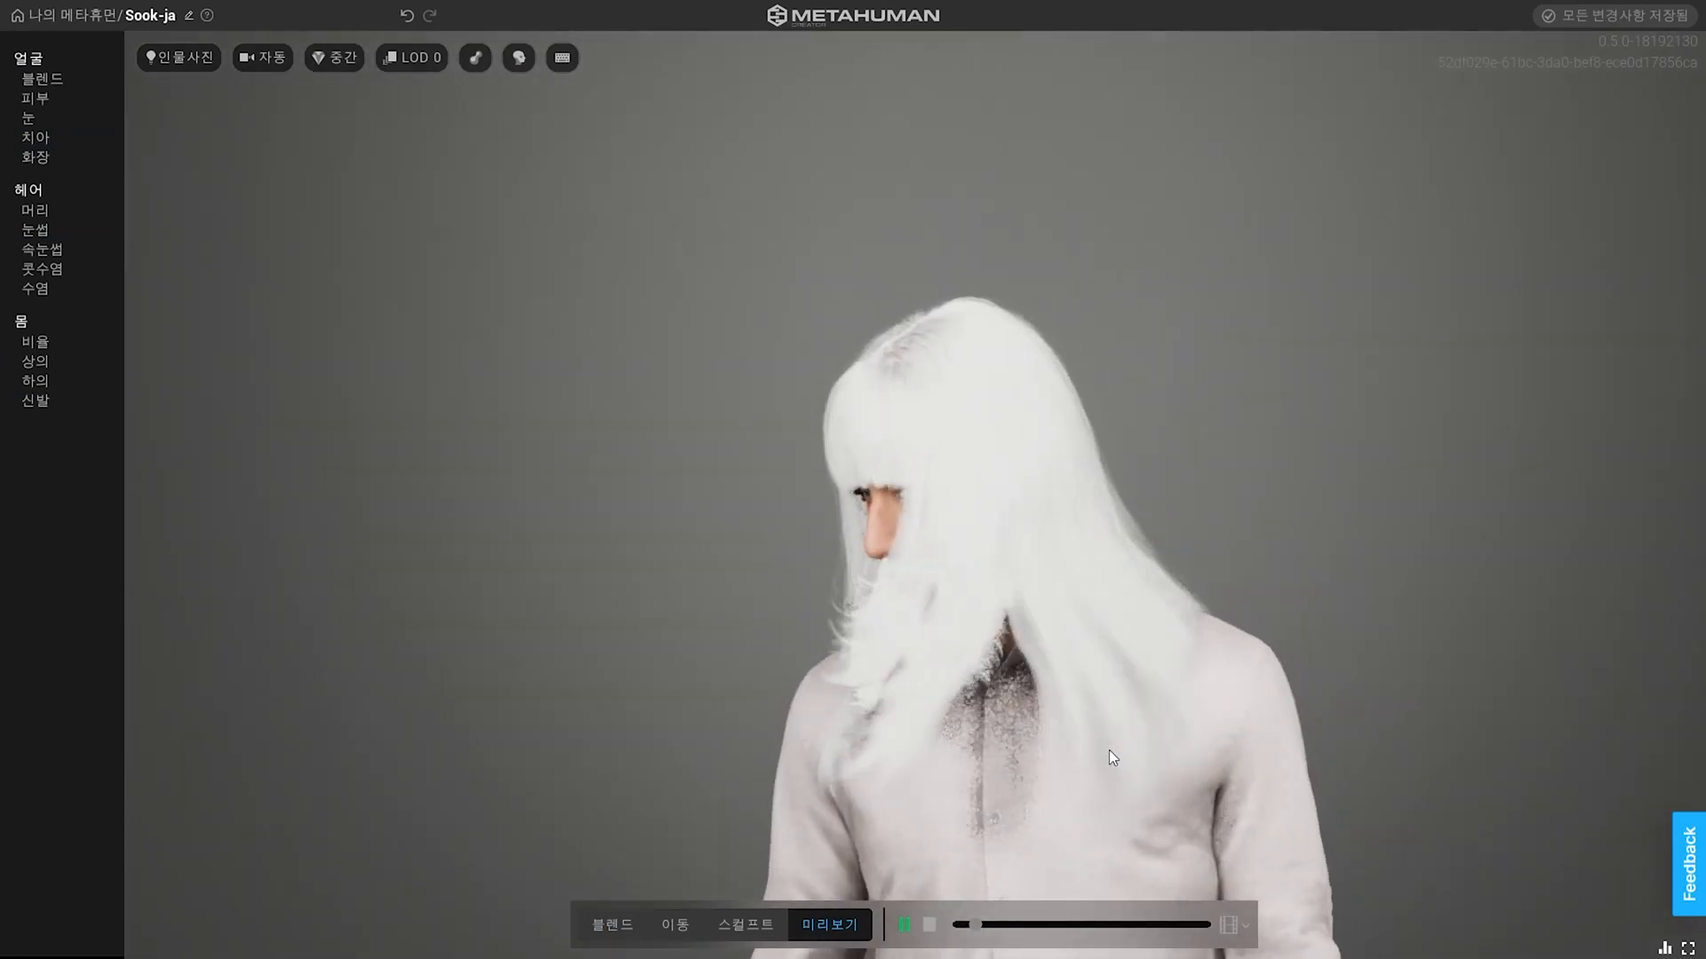
Step: Preview the white-haired, bearded character's animation in full-body (전신) view, pausing it, moving along its timeline and resuming playback
{"action": "key", "text": "2"}
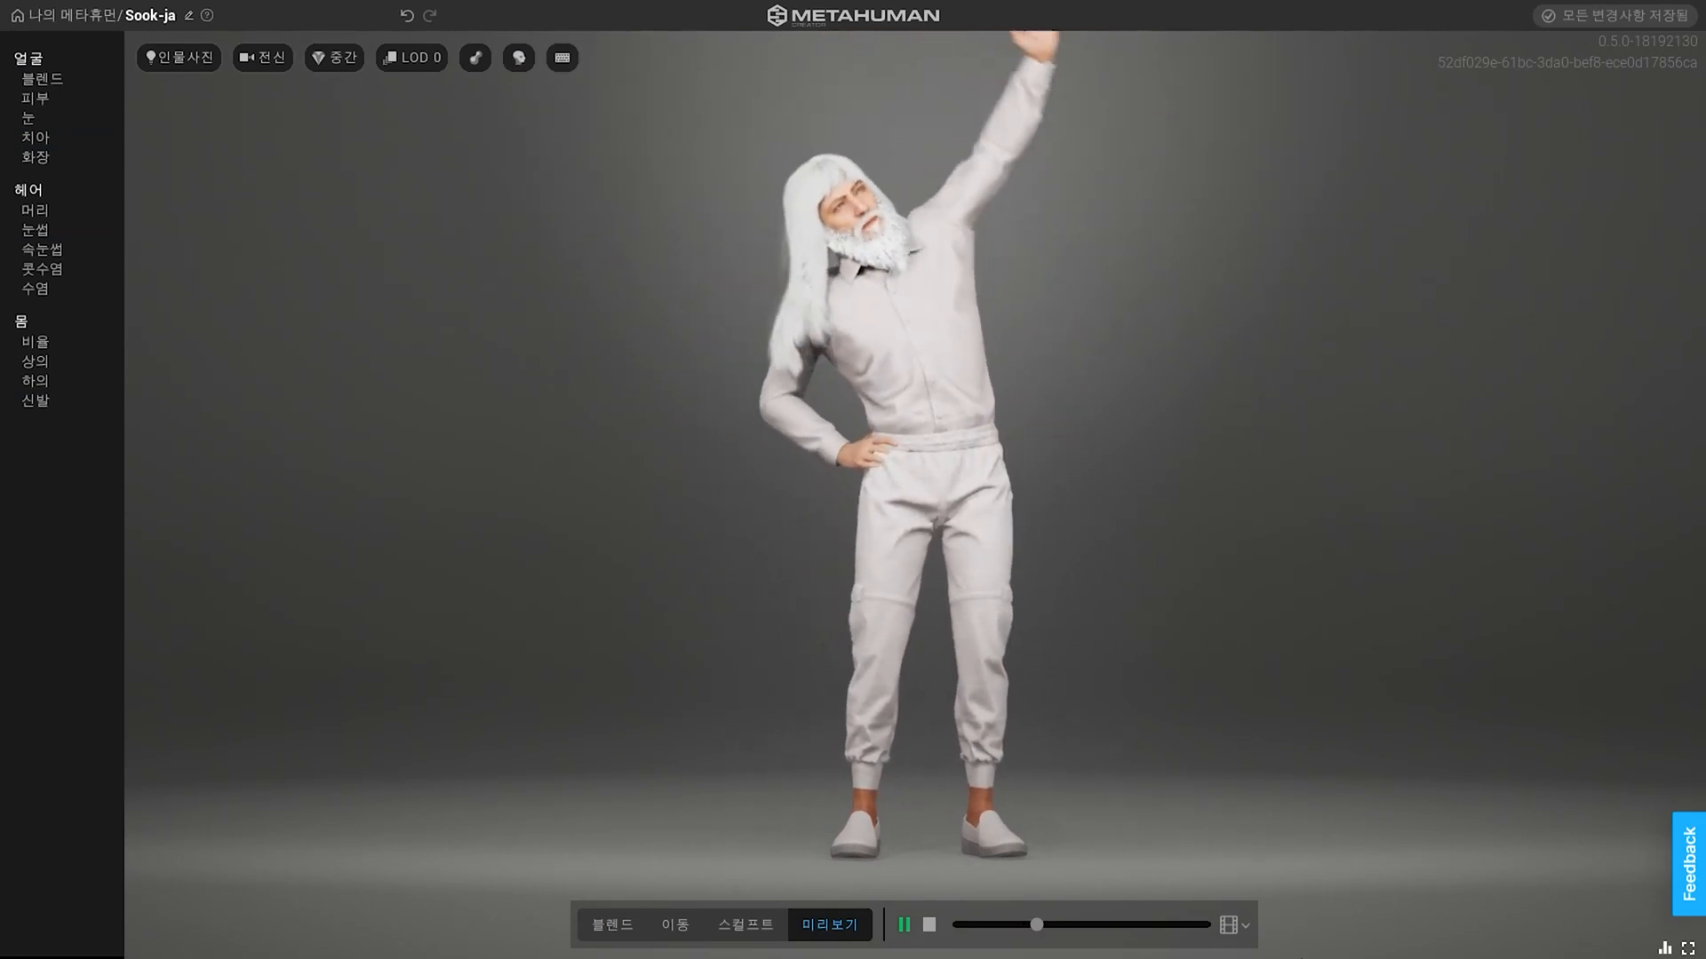
{"action": "left_click", "coordinate": [904, 925]}
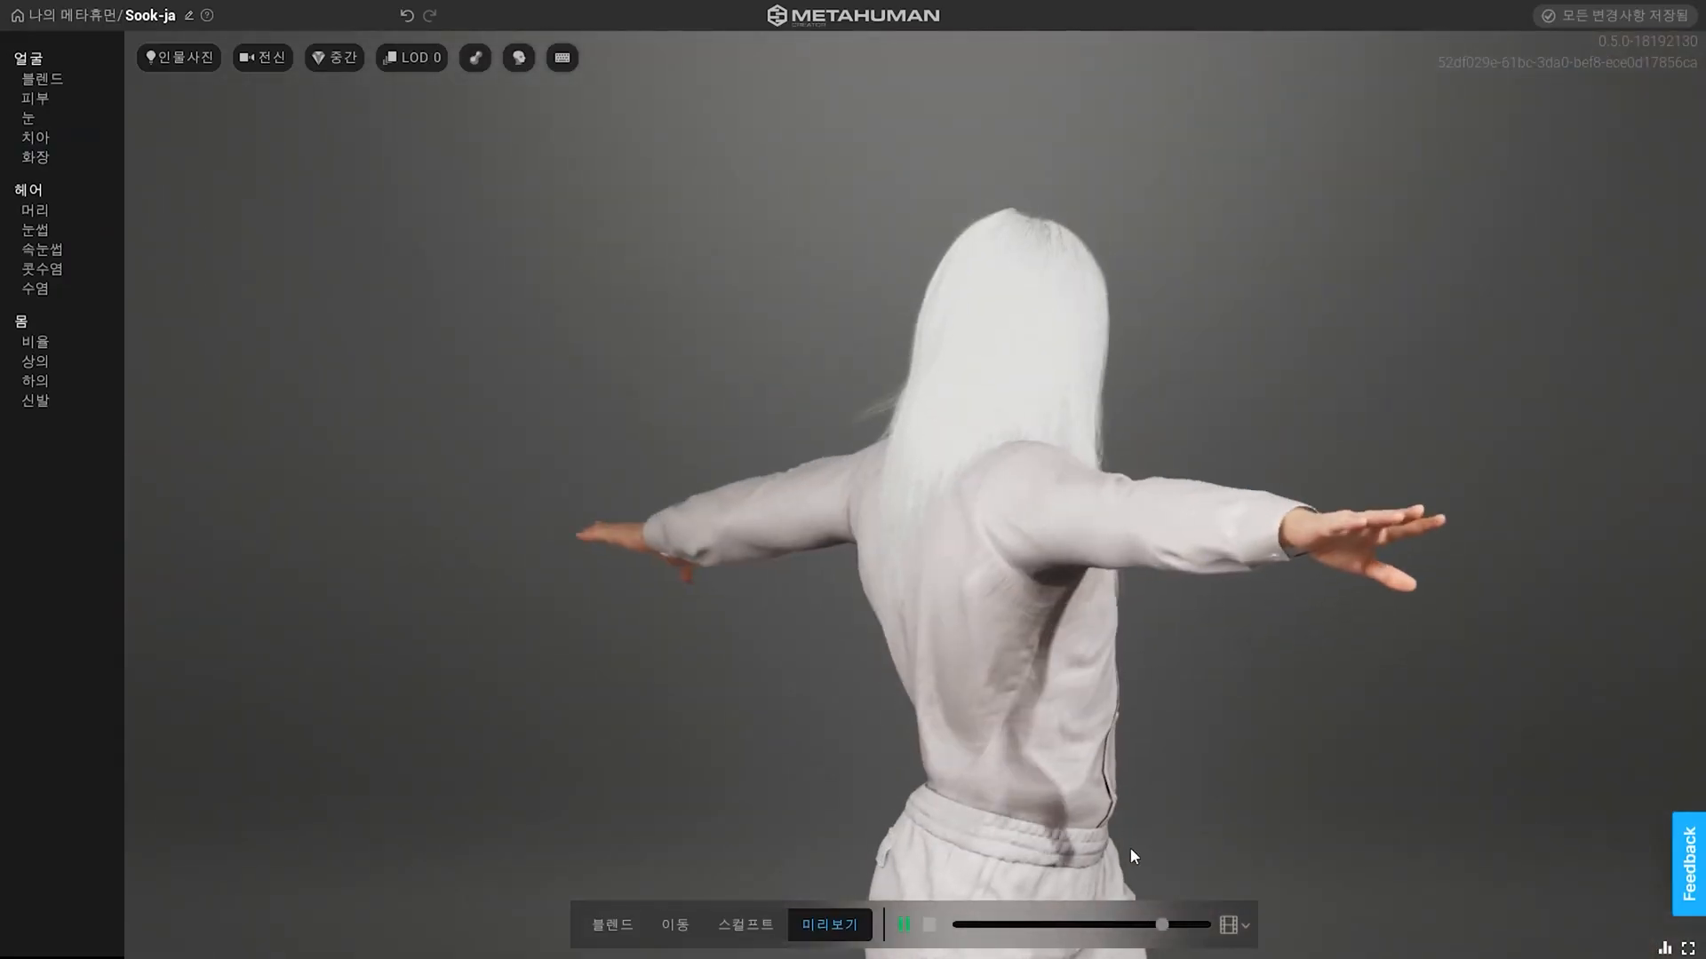
{"action": "left_click", "coordinate": [1166, 925]}
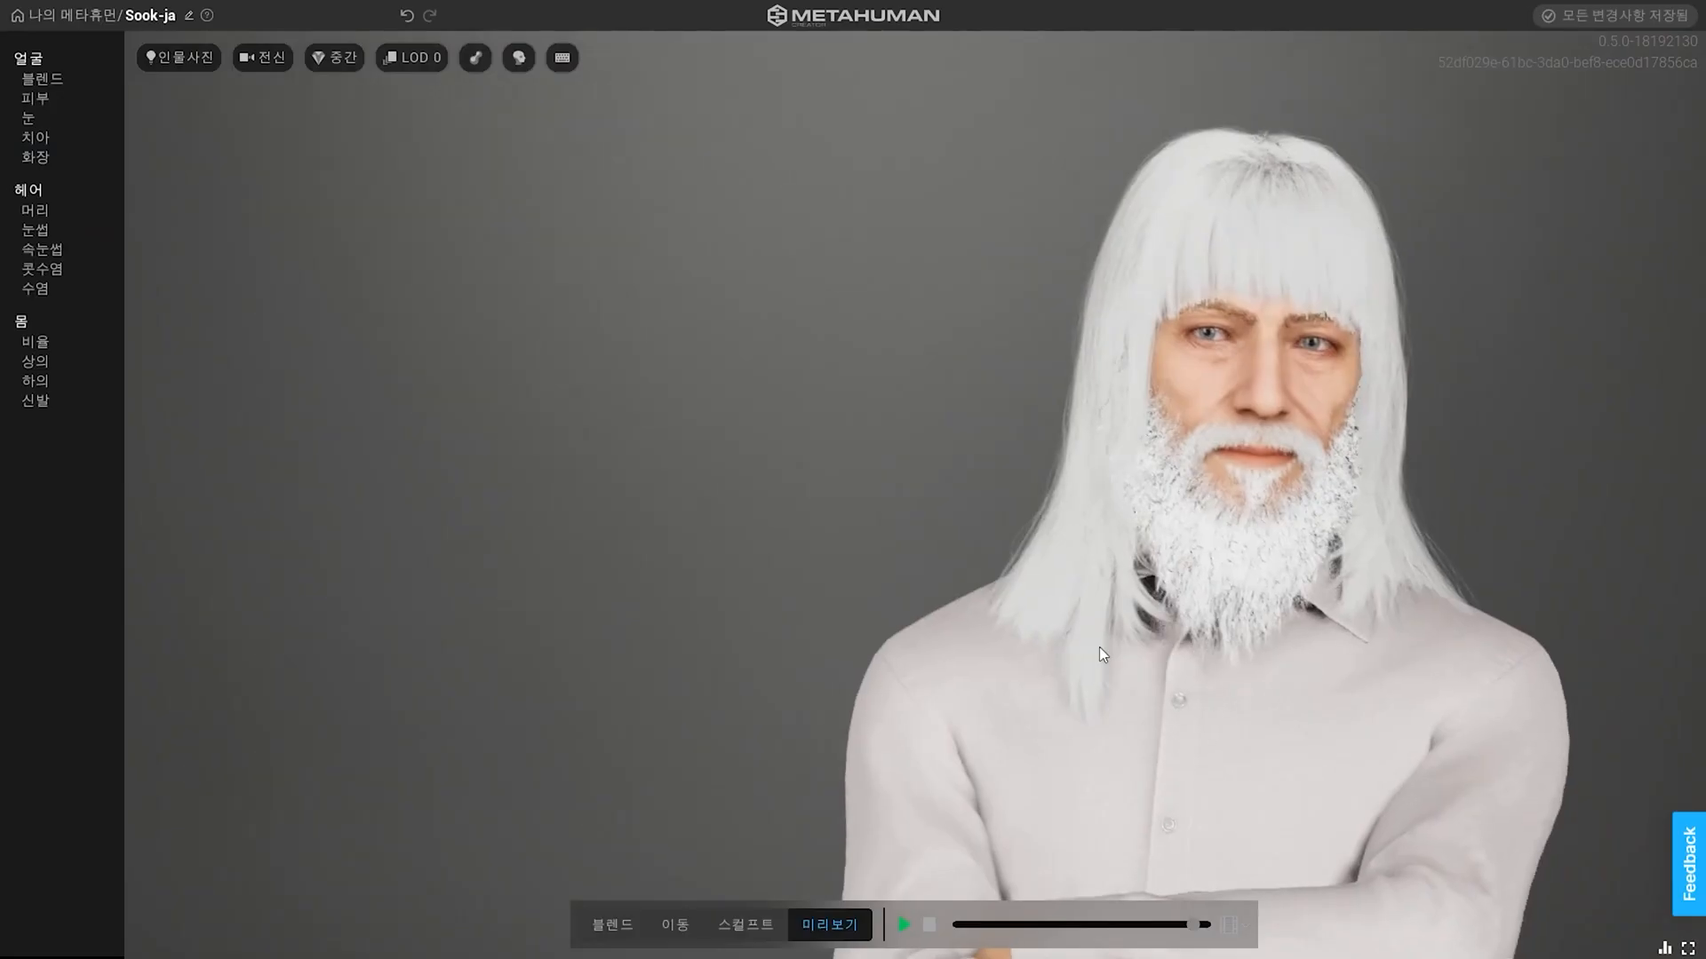
{"action": "left_click", "coordinate": [904, 925]}
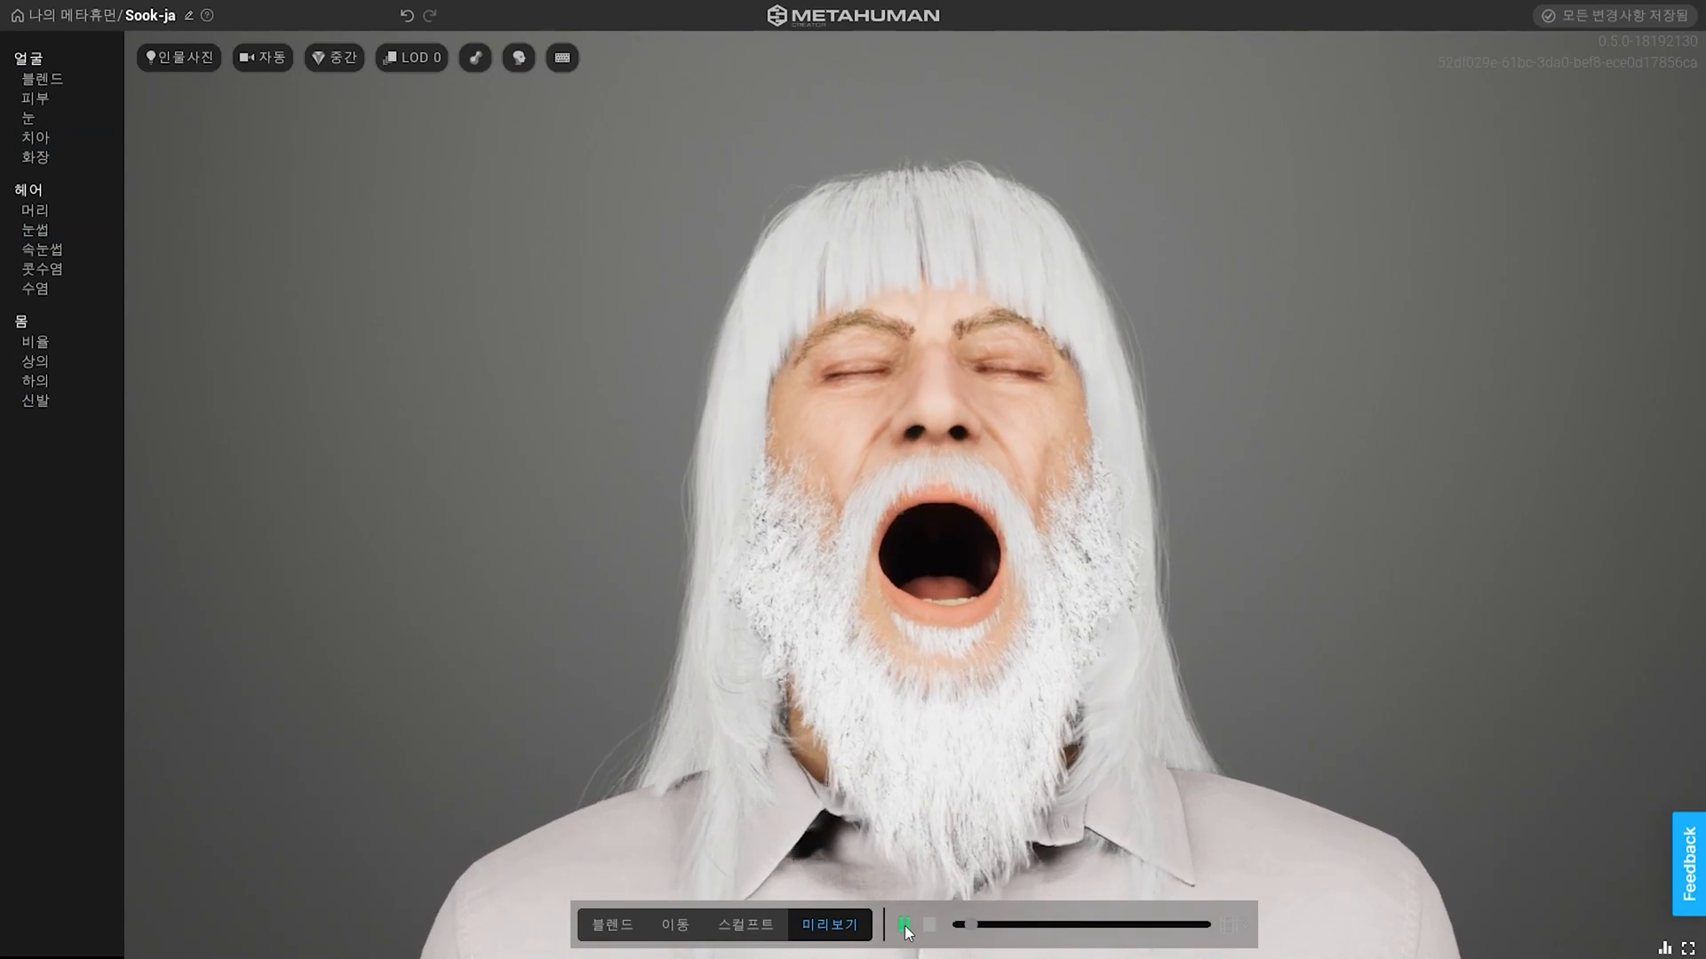